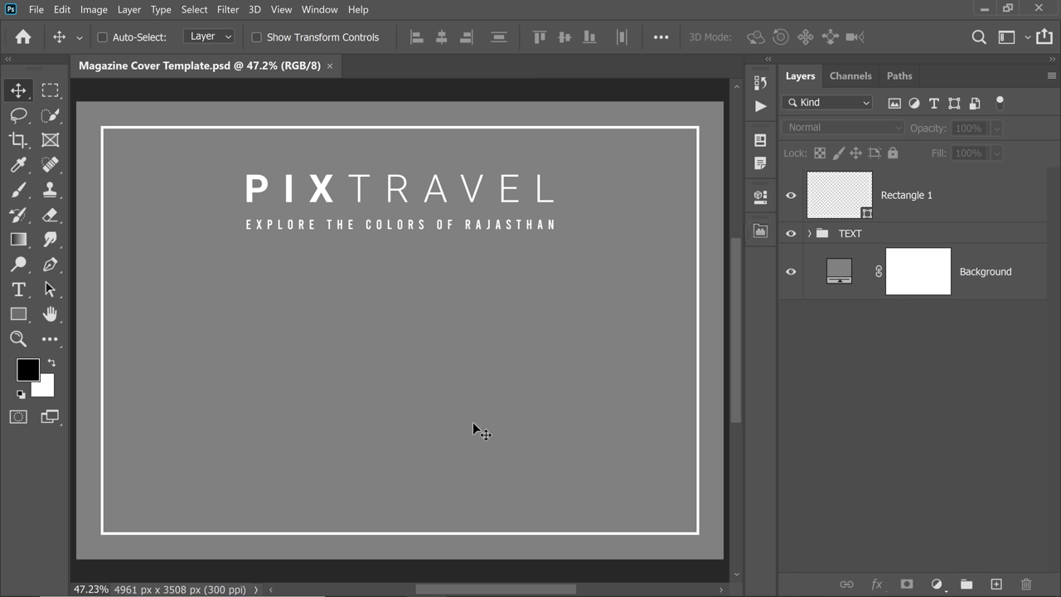
# Step: Select the Background layer of Magazine Cover Template.psd in the Layers panel
pyautogui.click(791, 233)
pyautogui.click(833, 265)
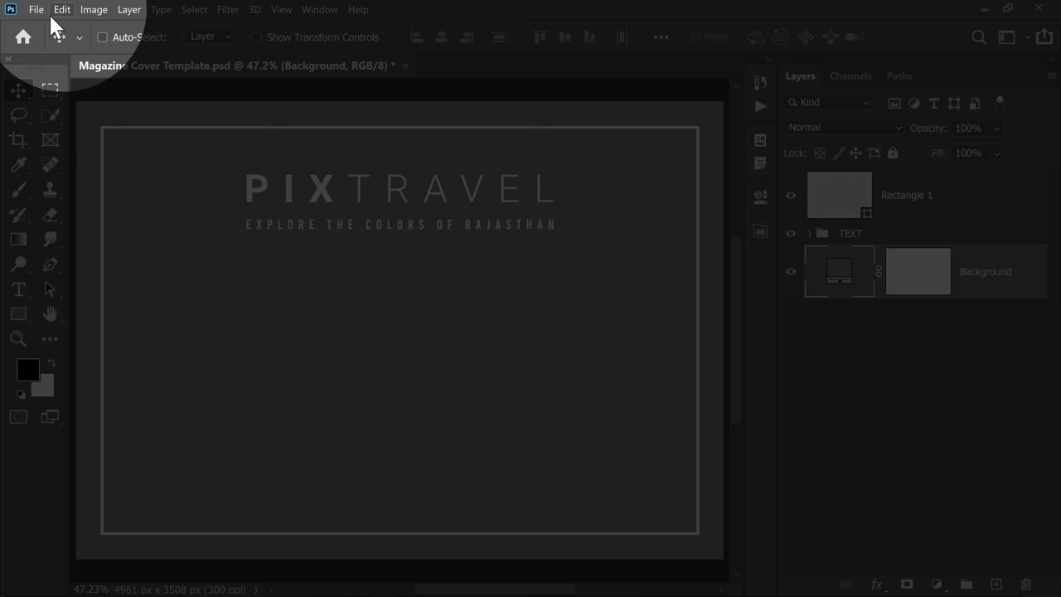
# Step: Place Man with Camel.psd as a linked smart object, scaled to about 100.5% to fill the cover
pyautogui.click(36, 10)
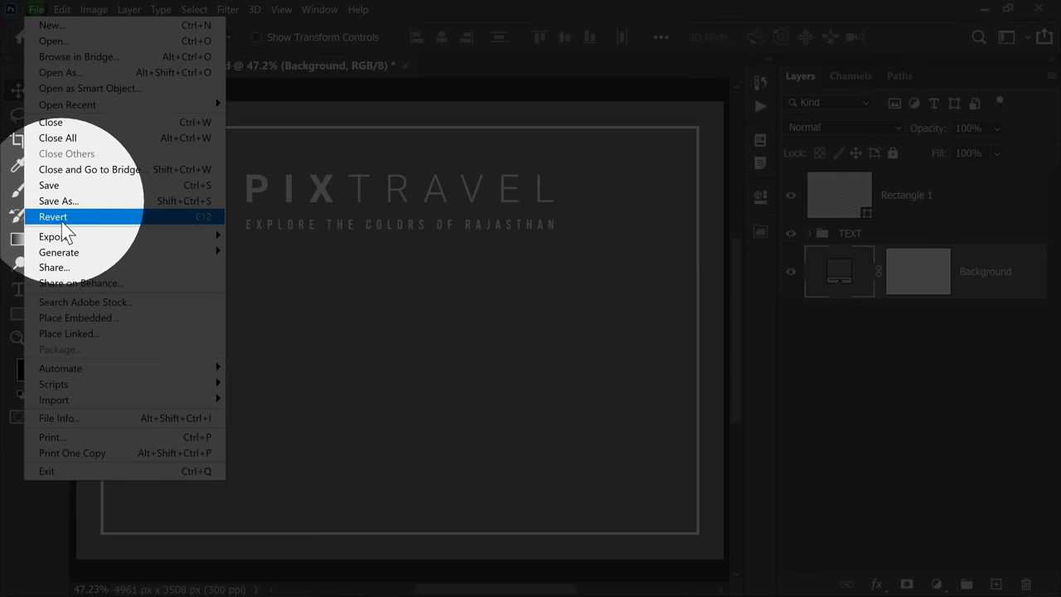
pyautogui.click(67, 335)
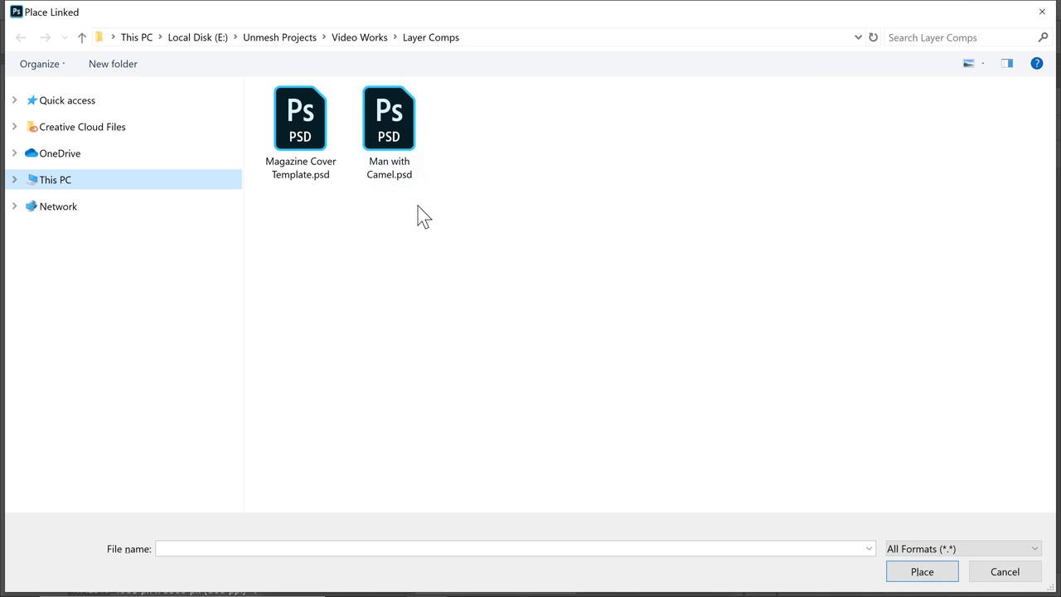
pyautogui.click(401, 144)
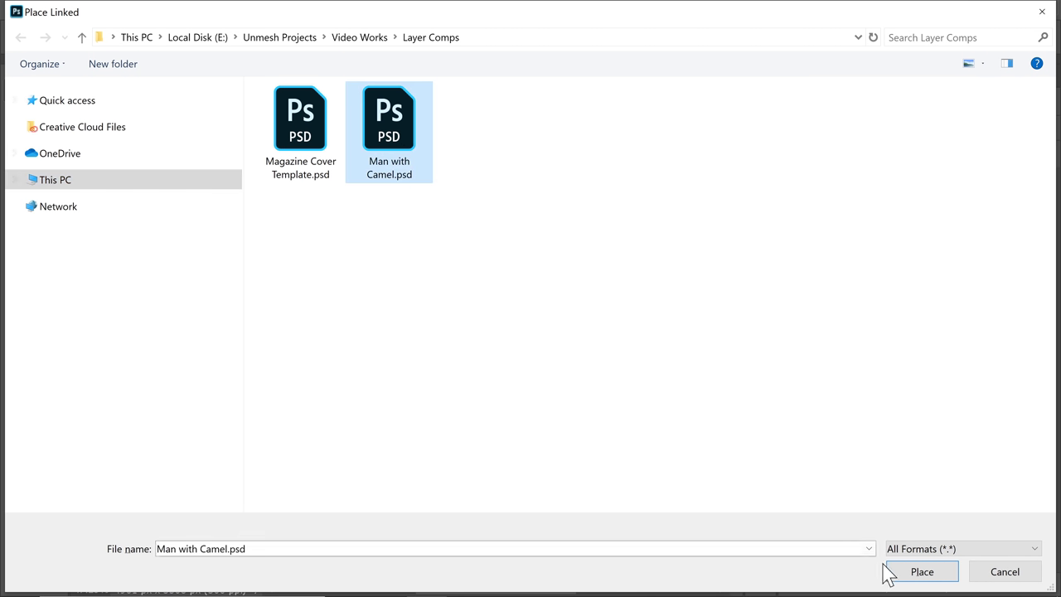
pyautogui.click(920, 572)
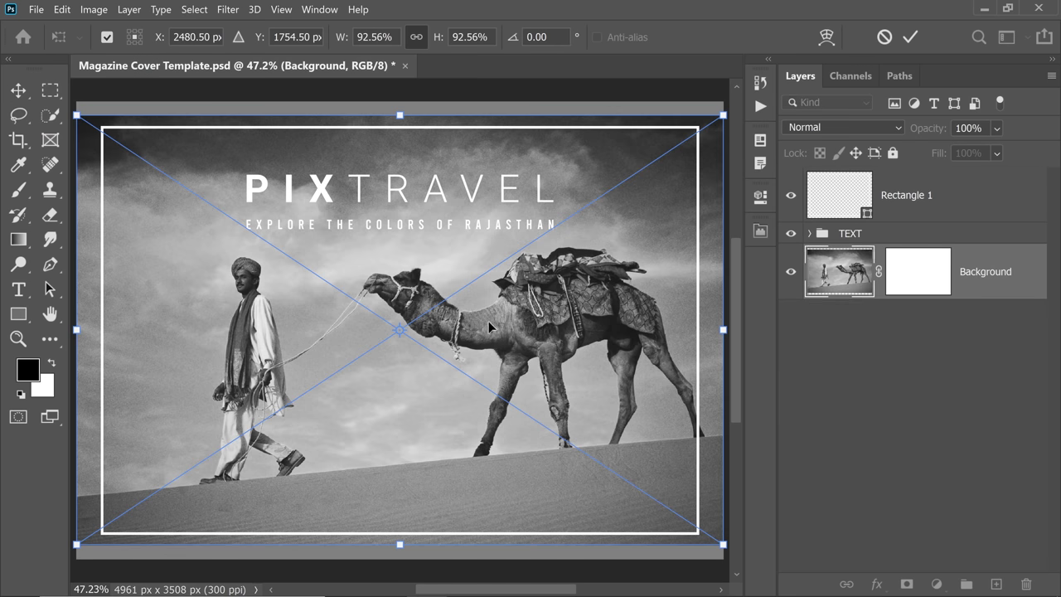
pyautogui.scroll(-2, 485, 373)
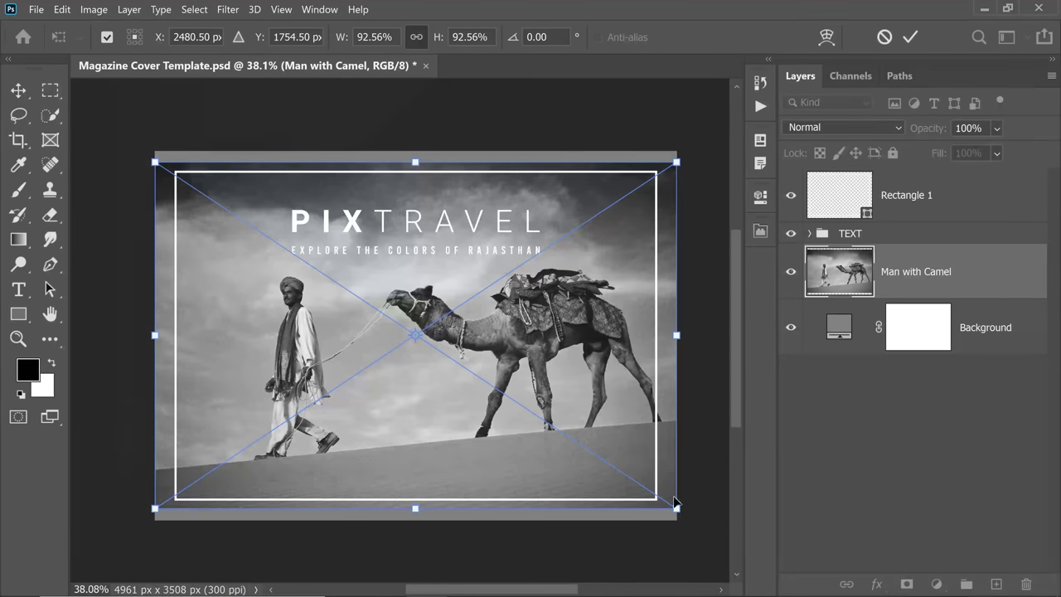
pyautogui.moveTo(676, 509); pyautogui.dragTo(697, 525)
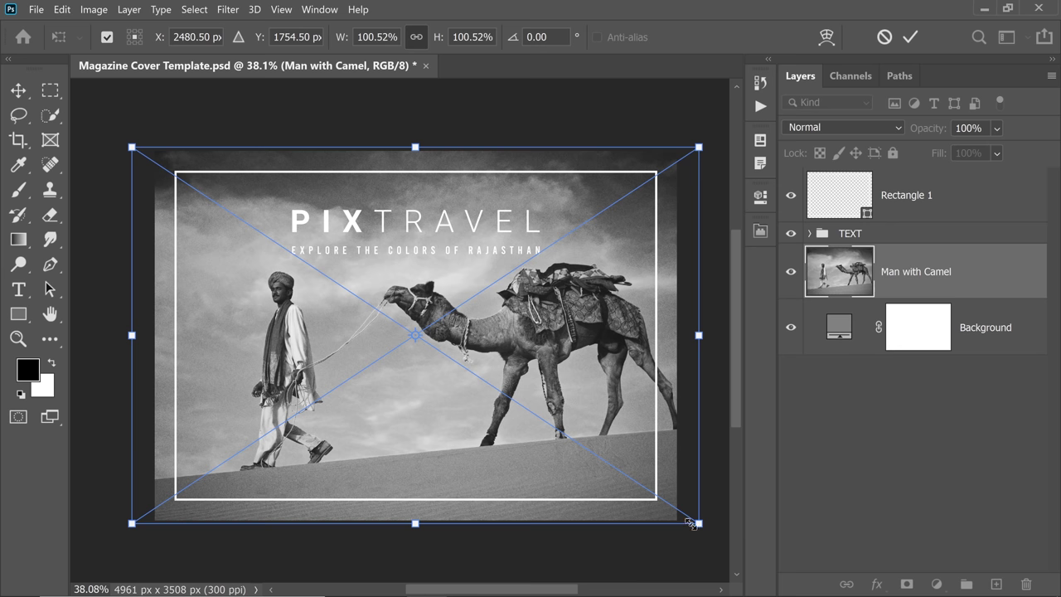
pyautogui.press('Return')
# Step: Bring up the Properties panel for the Man with Camel smart object
pyautogui.scroll(2, 581, 434)
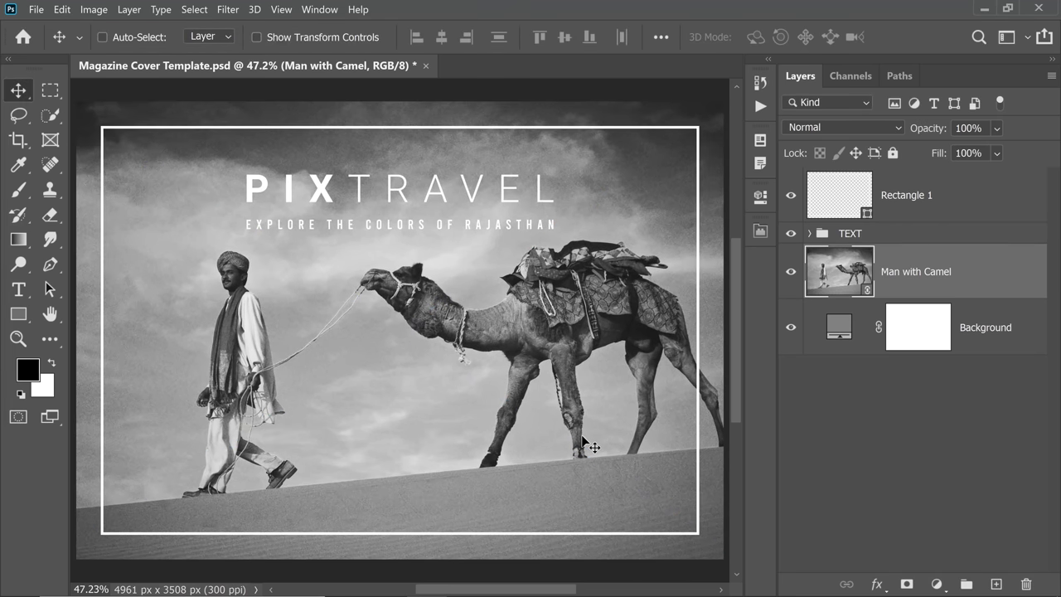
pyautogui.click(761, 196)
pyautogui.click(757, 196)
pyautogui.click(328, 13)
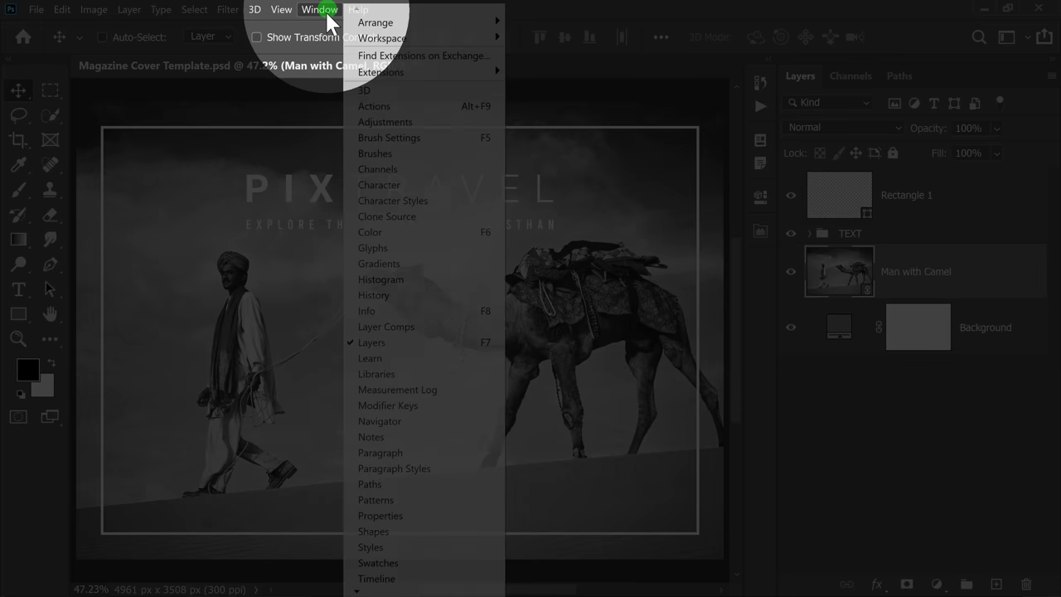
pyautogui.click(394, 524)
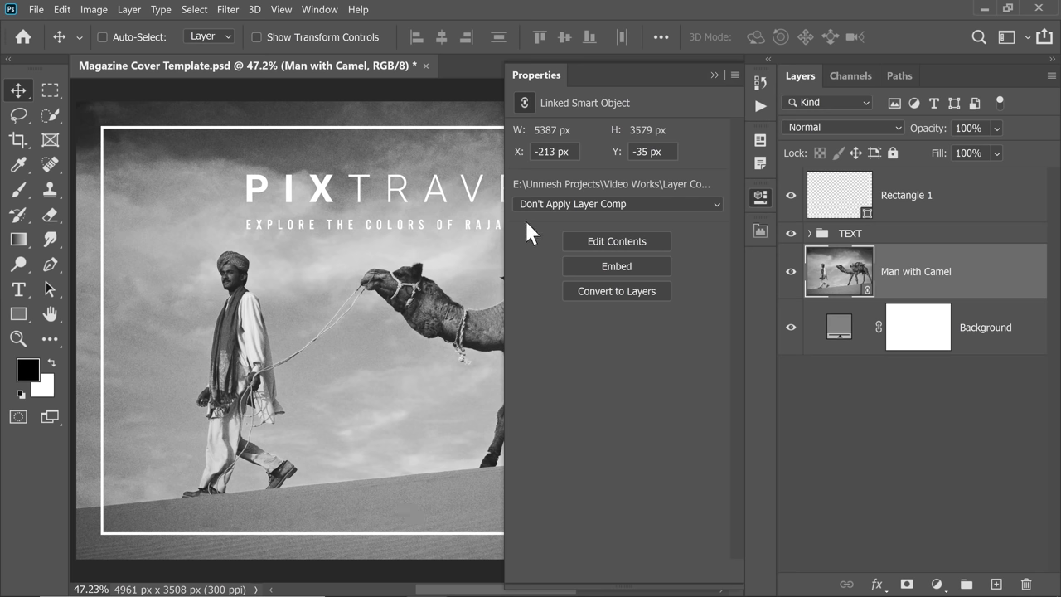
# Step: Try the Original and Silhouette Version layer comps, then settle on Isolated Version
pyautogui.click(596, 206)
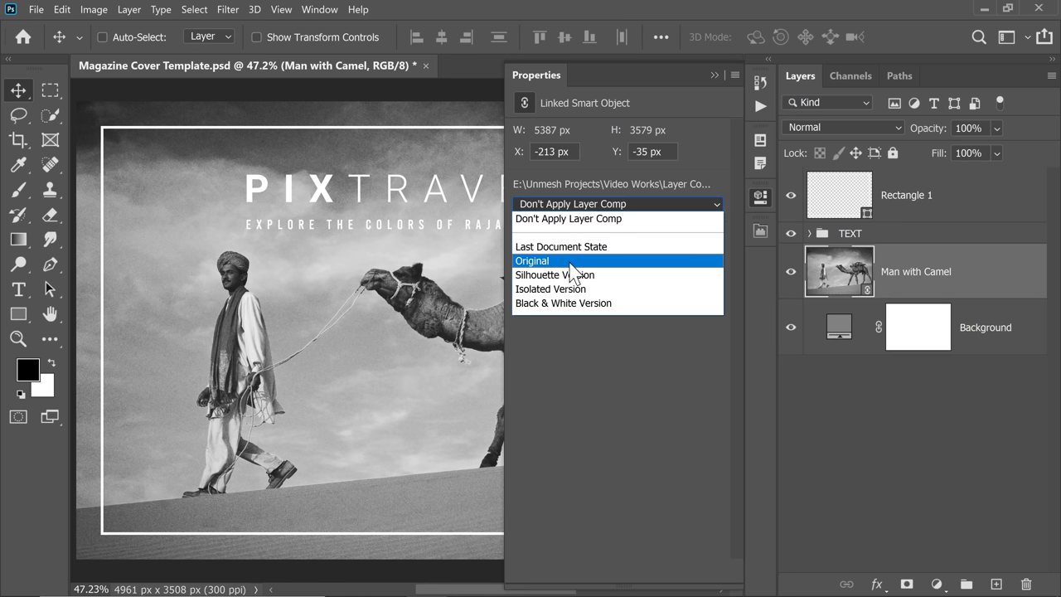
pyautogui.click(548, 261)
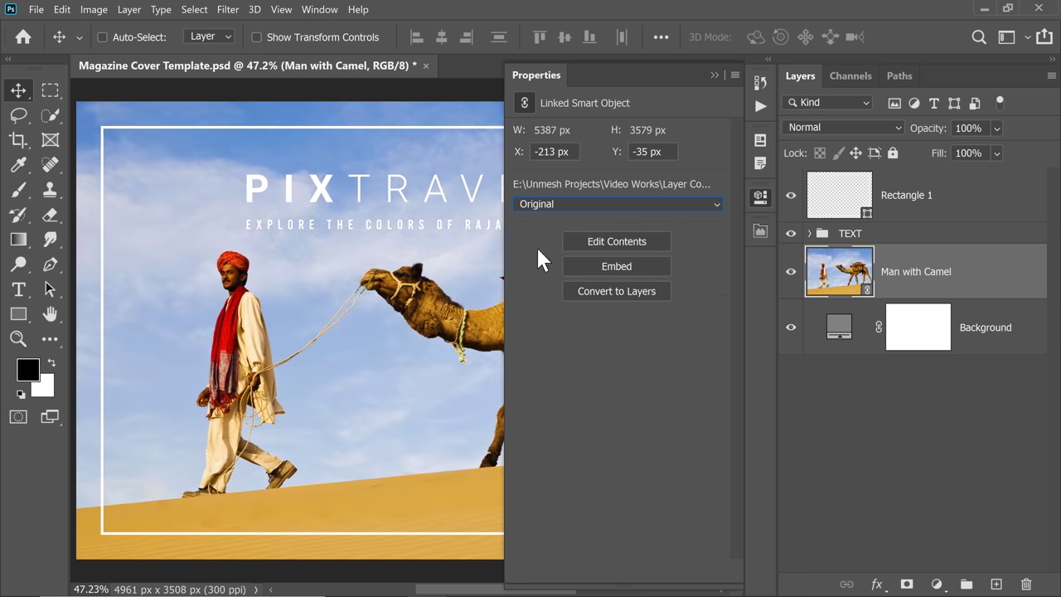
pyautogui.click(572, 204)
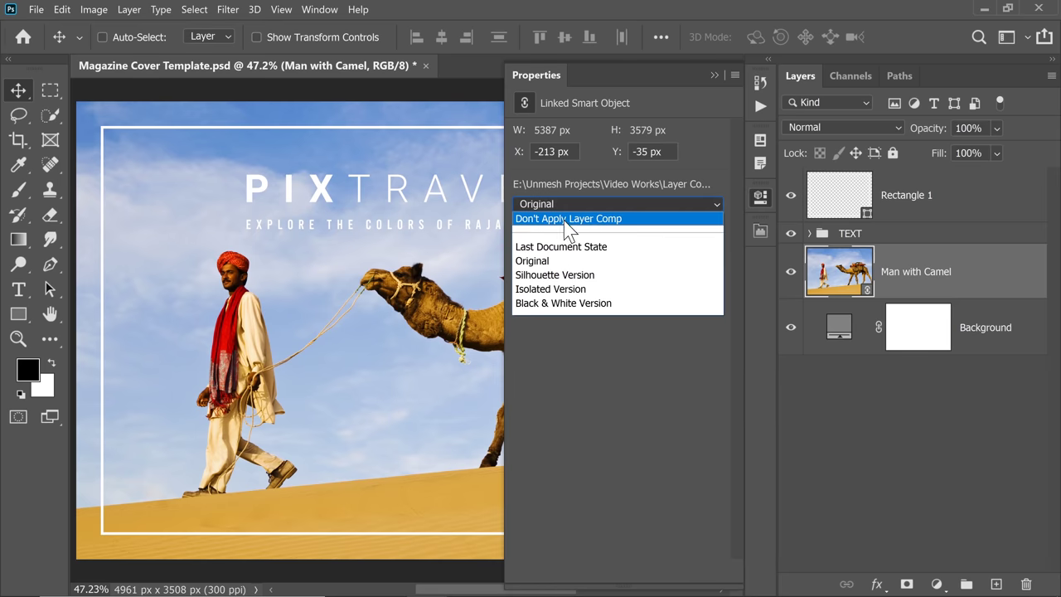
pyautogui.click(561, 276)
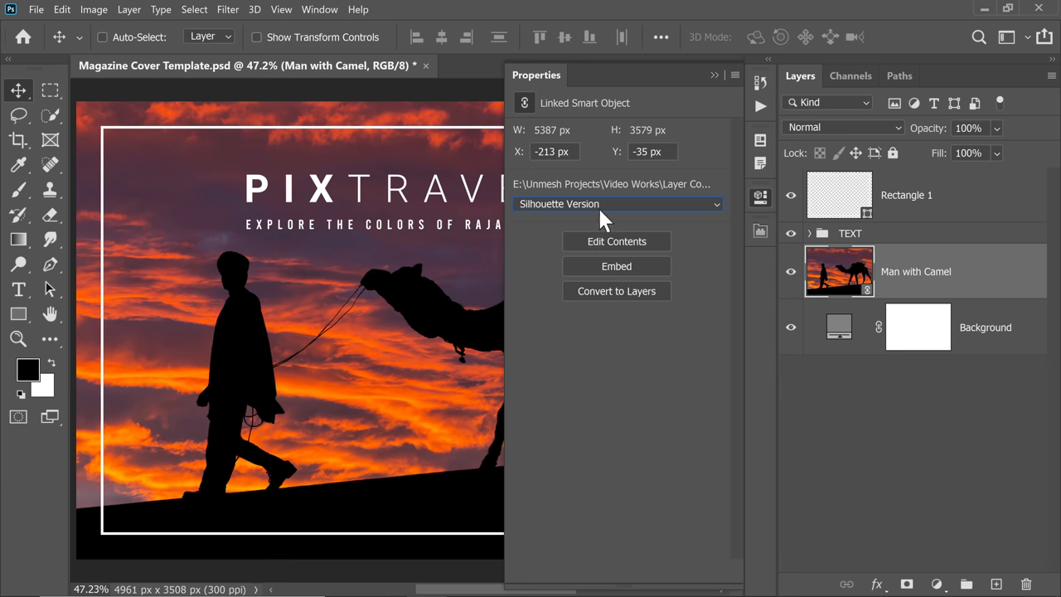
pyautogui.click(601, 212)
pyautogui.click(567, 292)
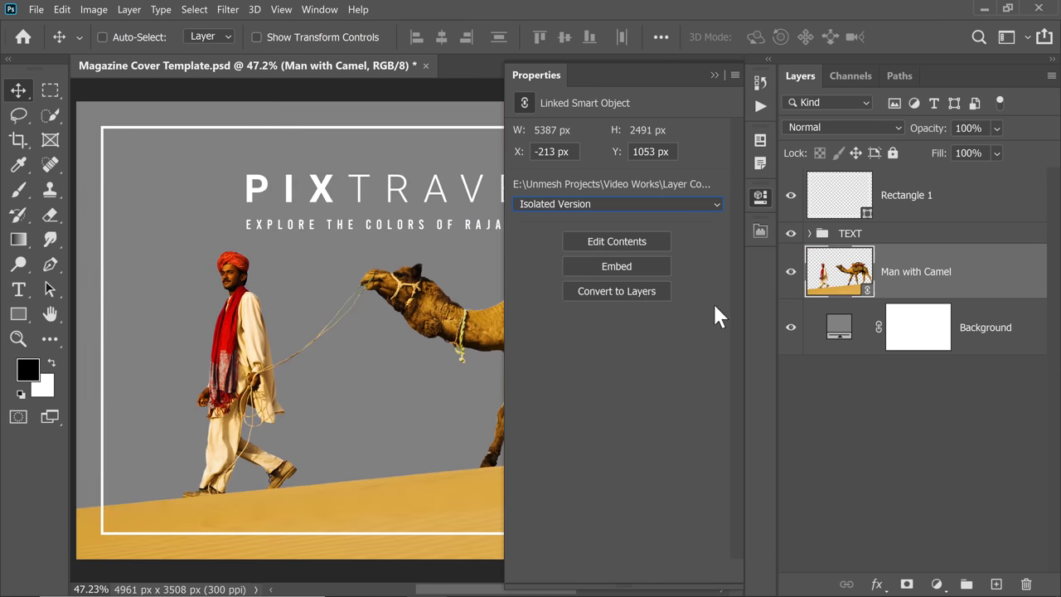
# Step: Preview red and greyish Background fill colours, then cancel to keep the grey
pyautogui.doubleClick(839, 327)
pyautogui.click(446, 181)
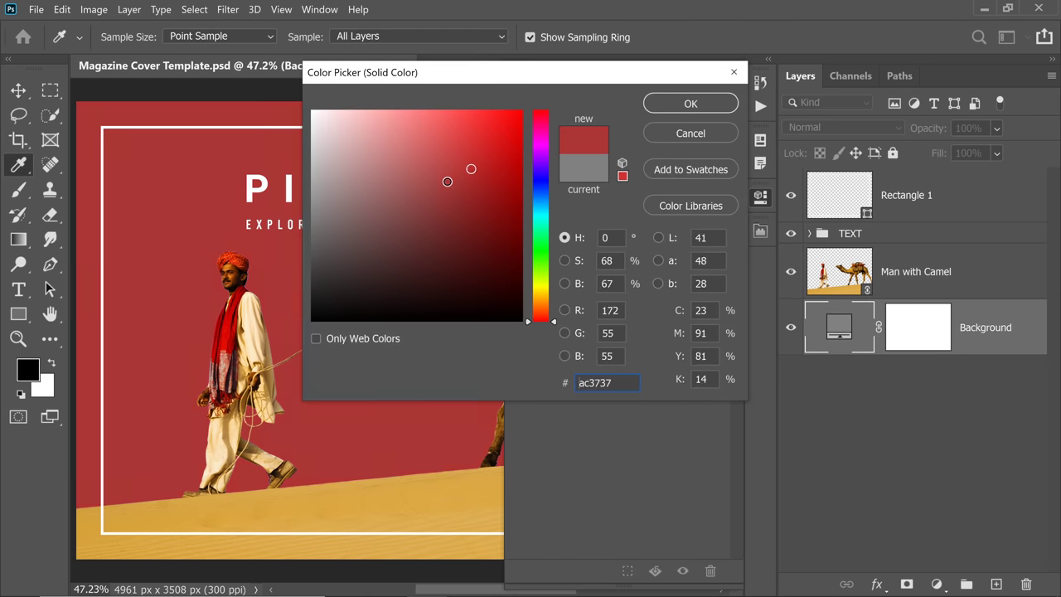
pyautogui.moveTo(446, 181)
pyautogui.mouseDown()
pyautogui.moveTo(395, 220)
pyautogui.moveTo(343, 225)
pyautogui.mouseUp()
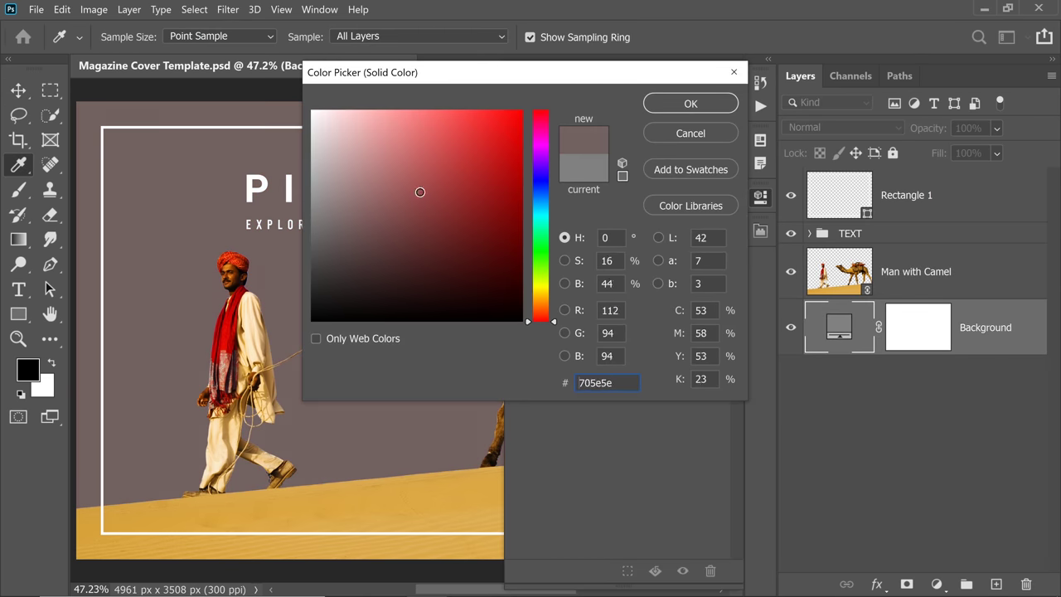
pyautogui.click(680, 131)
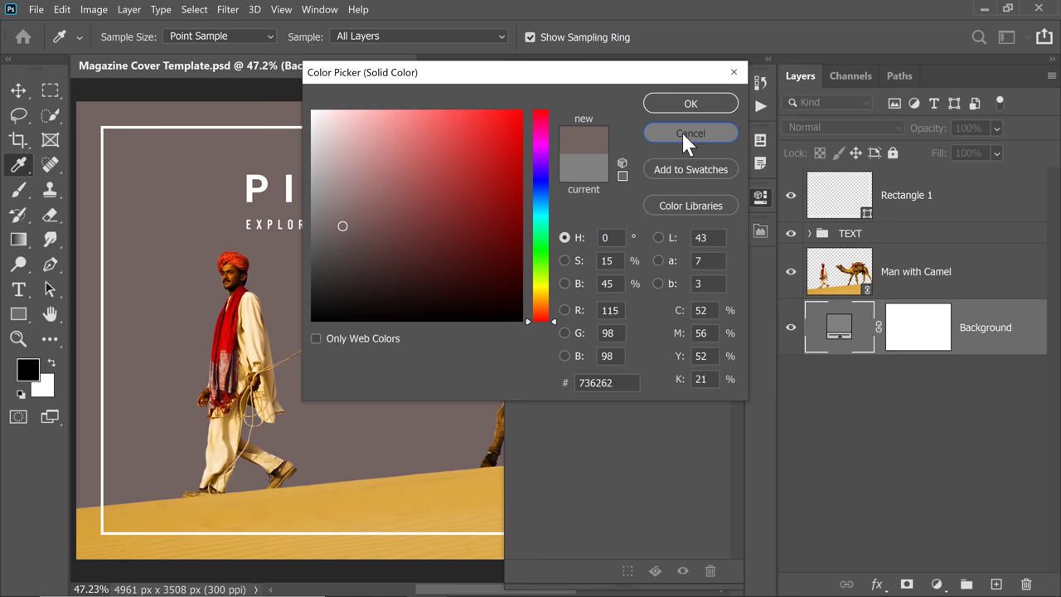
pyautogui.click(681, 131)
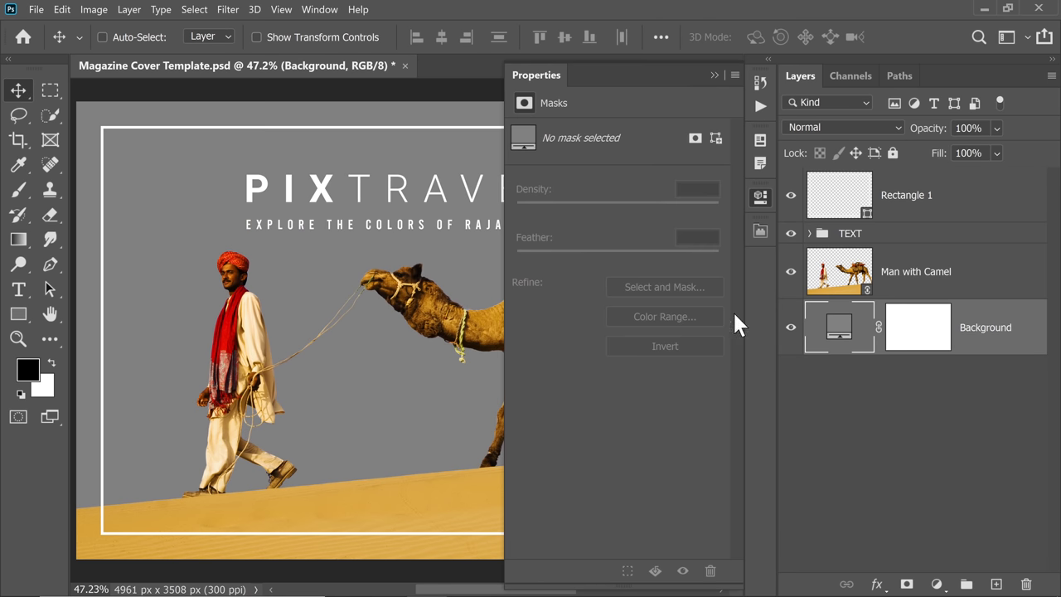
# Step: Apply the Black & White Version layer comp to Man with Camel and collapse Properties
pyautogui.click(823, 278)
pyautogui.click(674, 204)
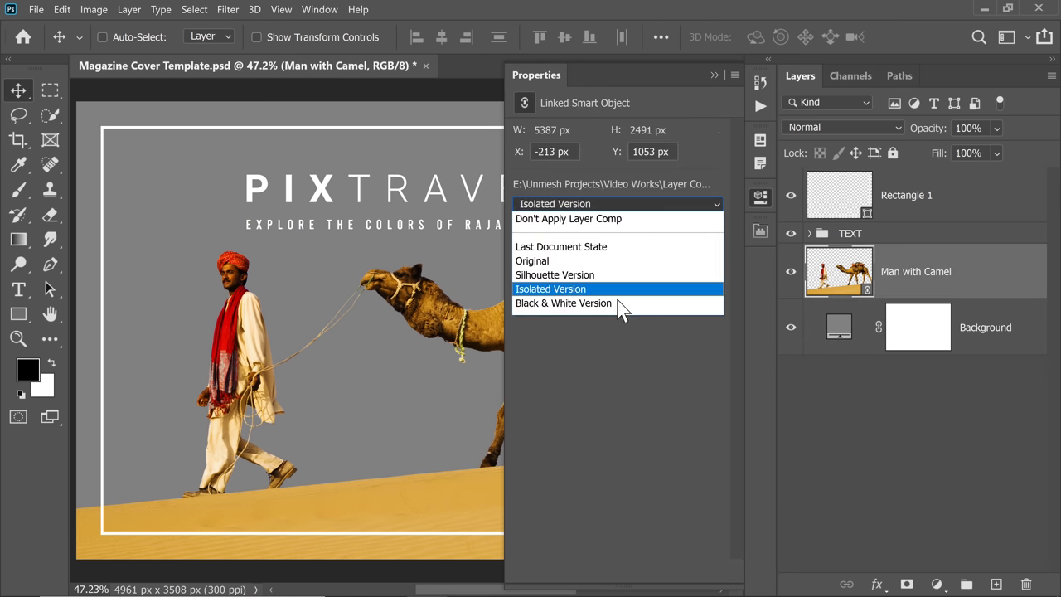
pyautogui.click(563, 304)
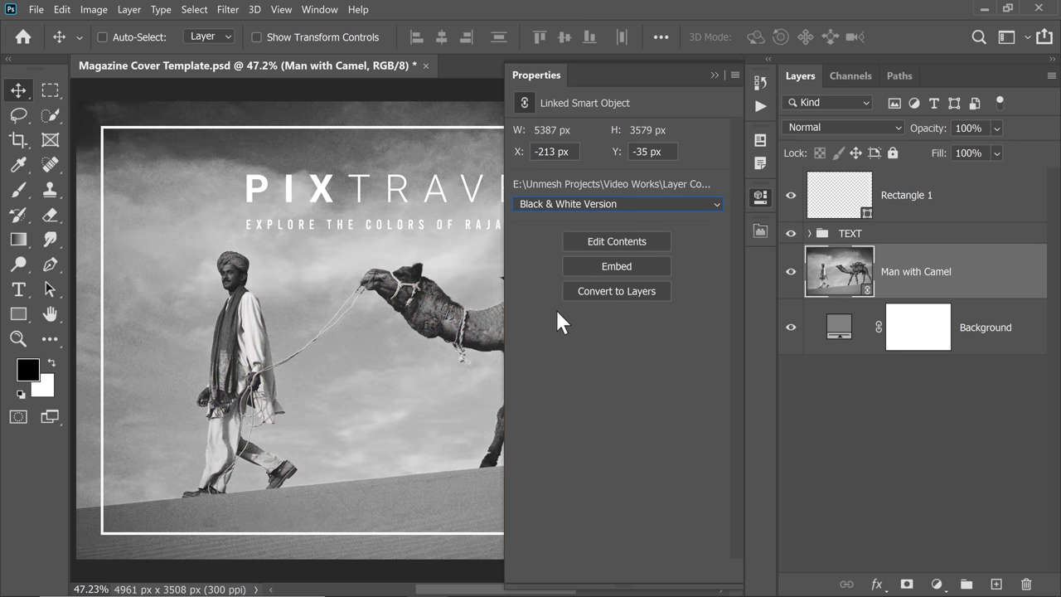
pyautogui.click(714, 74)
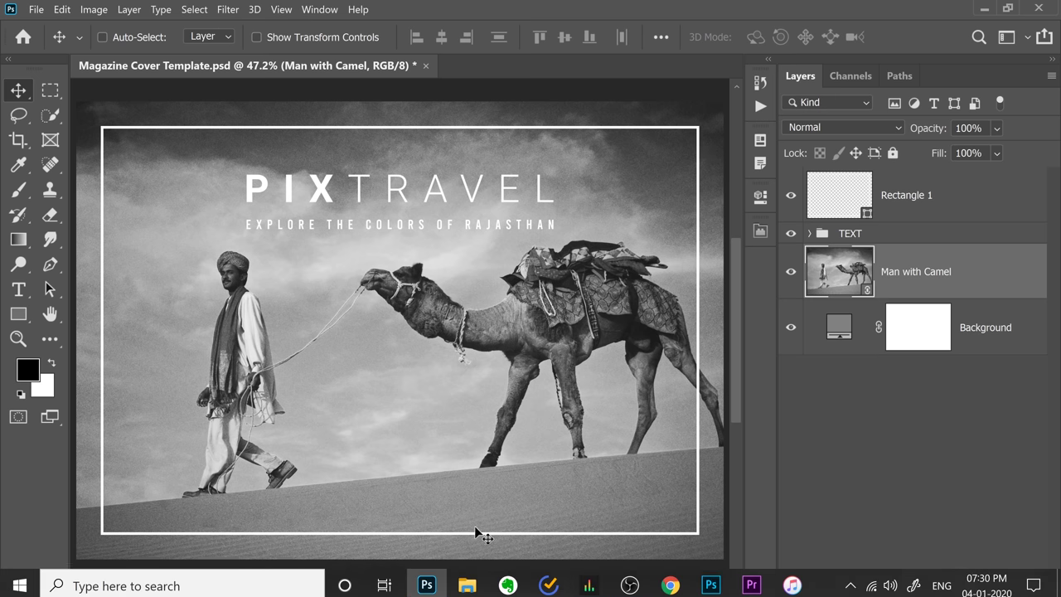
# Step: Open Man with Camel.psd from the Layer Comps folder in File Explorer
pyautogui.click(468, 580)
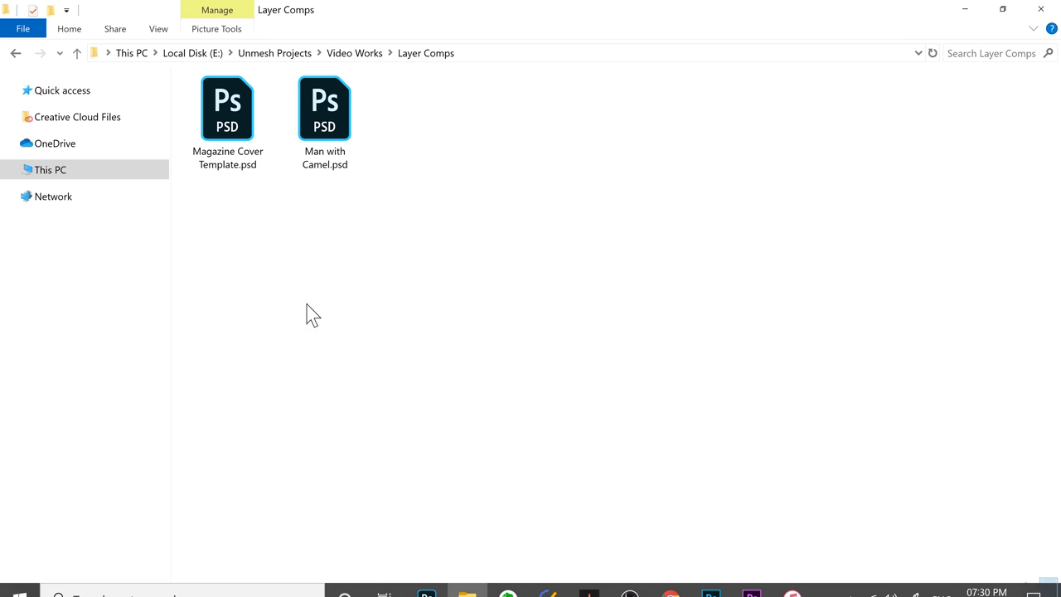
pyautogui.click(332, 128)
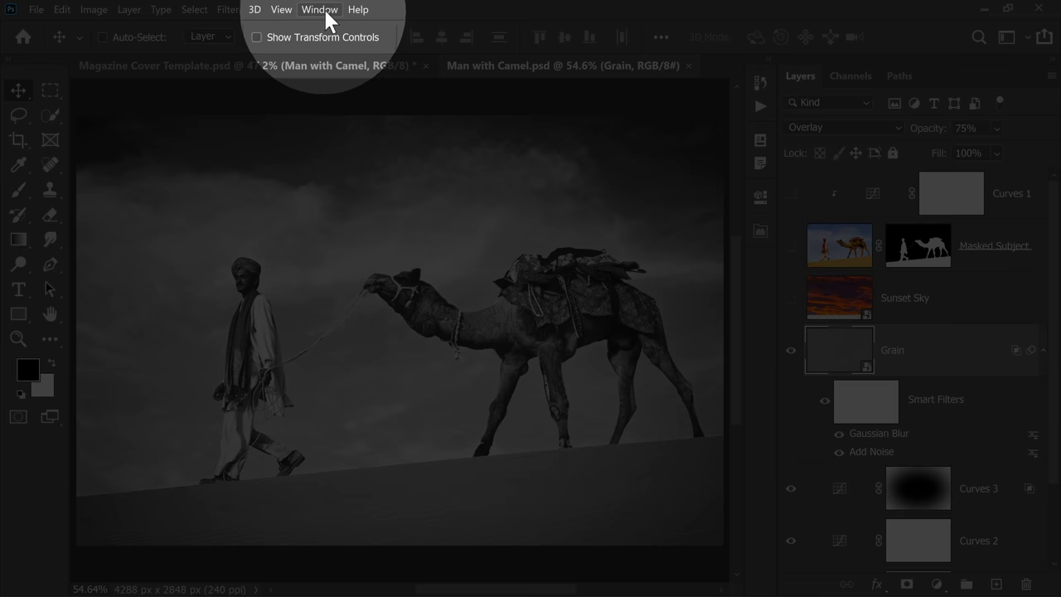
# Step: In the Layer Comps panel, apply Silhouette Version, then Isolated Version, and select Black & White Version
pyautogui.click(322, 10)
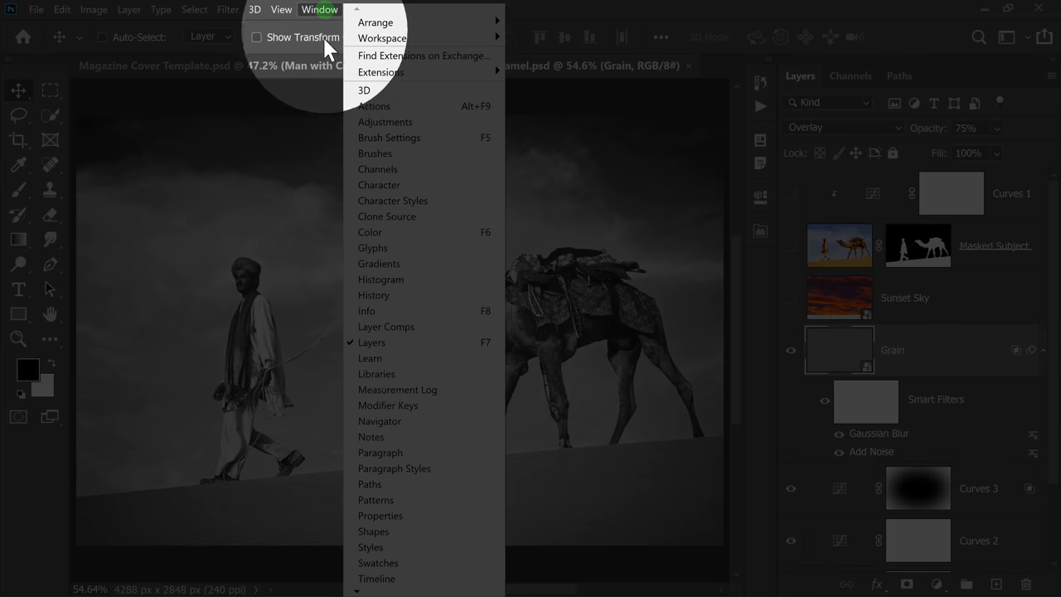
pyautogui.click(388, 328)
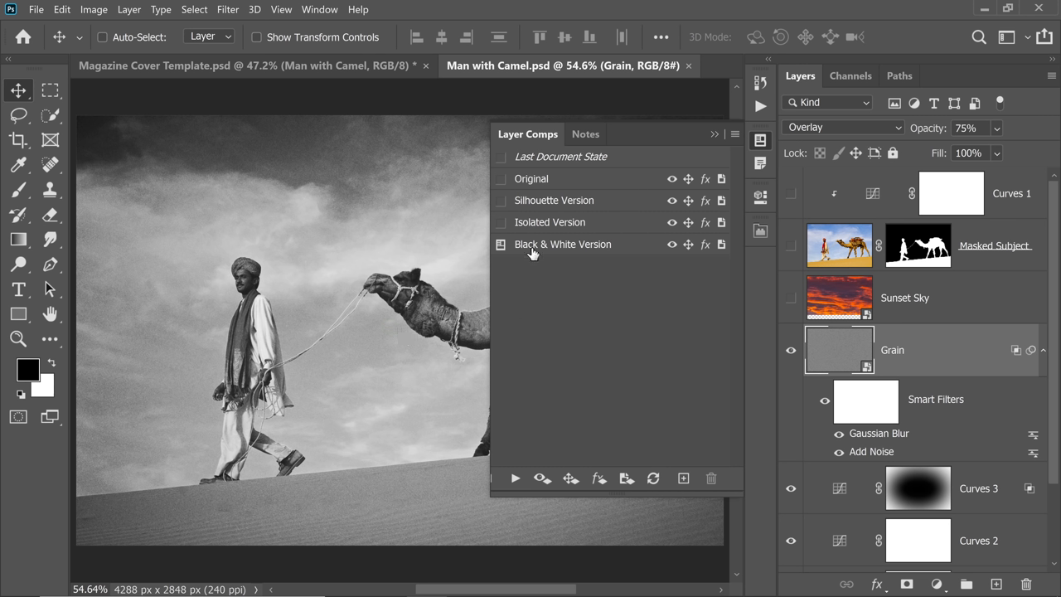
pyautogui.click(501, 203)
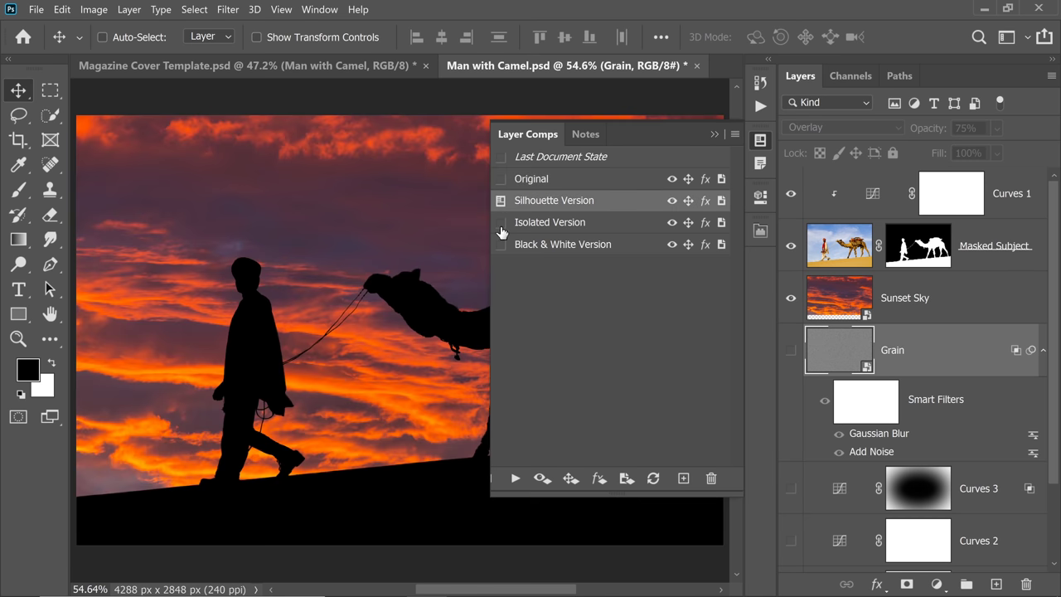
pyautogui.click(502, 222)
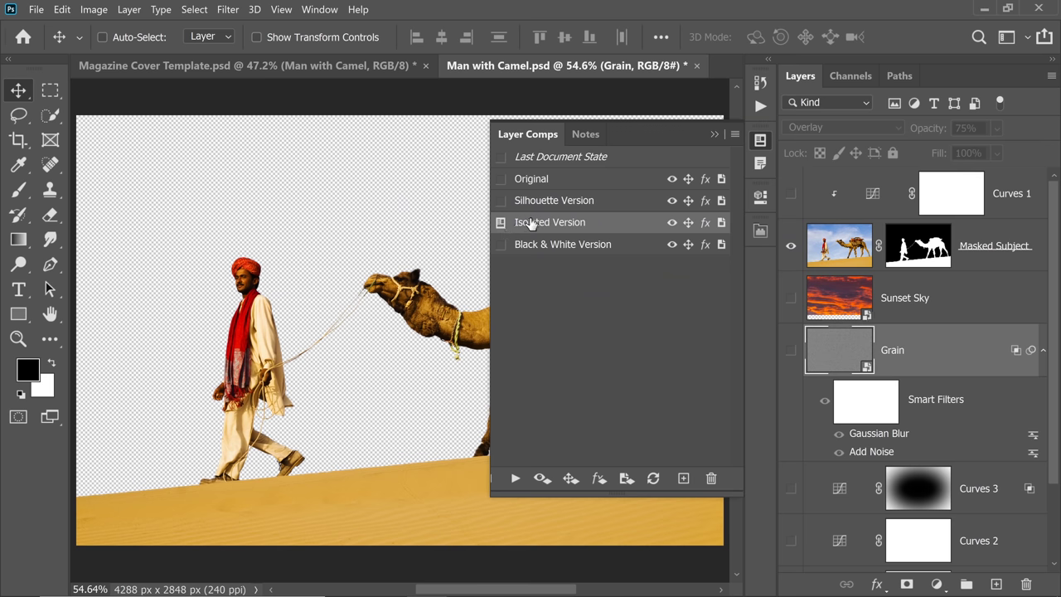
pyautogui.scroll(-1, 1048, 291)
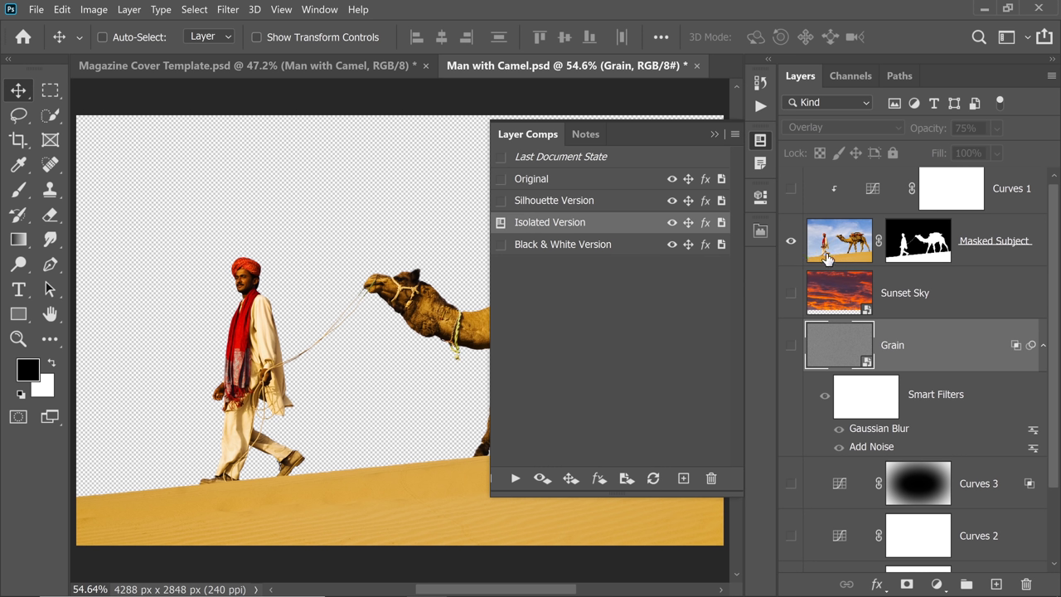
pyautogui.click(595, 247)
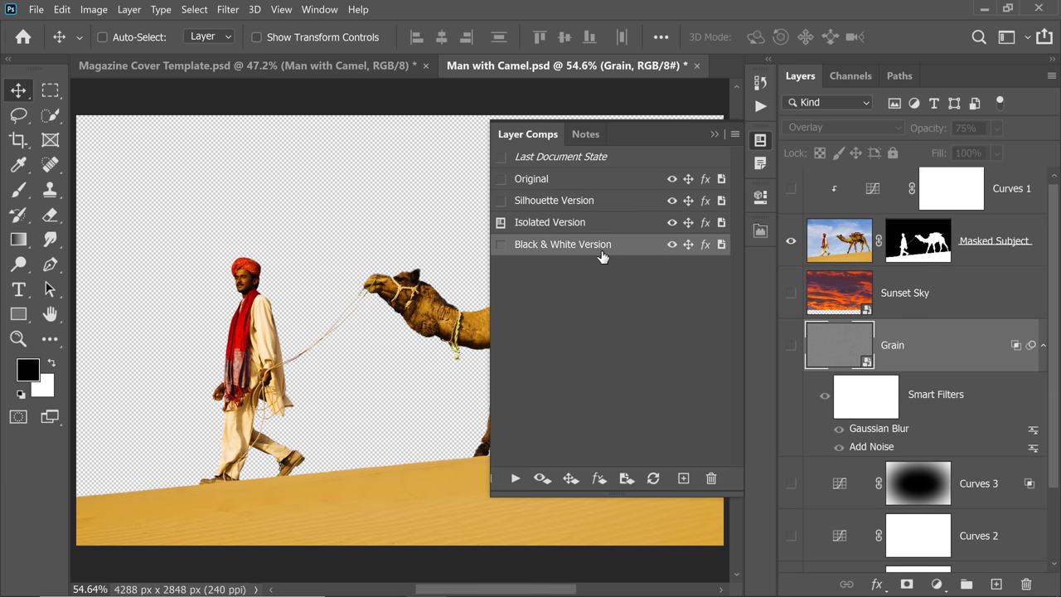
# Step: Trash the Black & White Version, Isolated Version, Silhouette Version and Original layer comps
pyautogui.moveTo(608, 249); pyautogui.dragTo(712, 480)
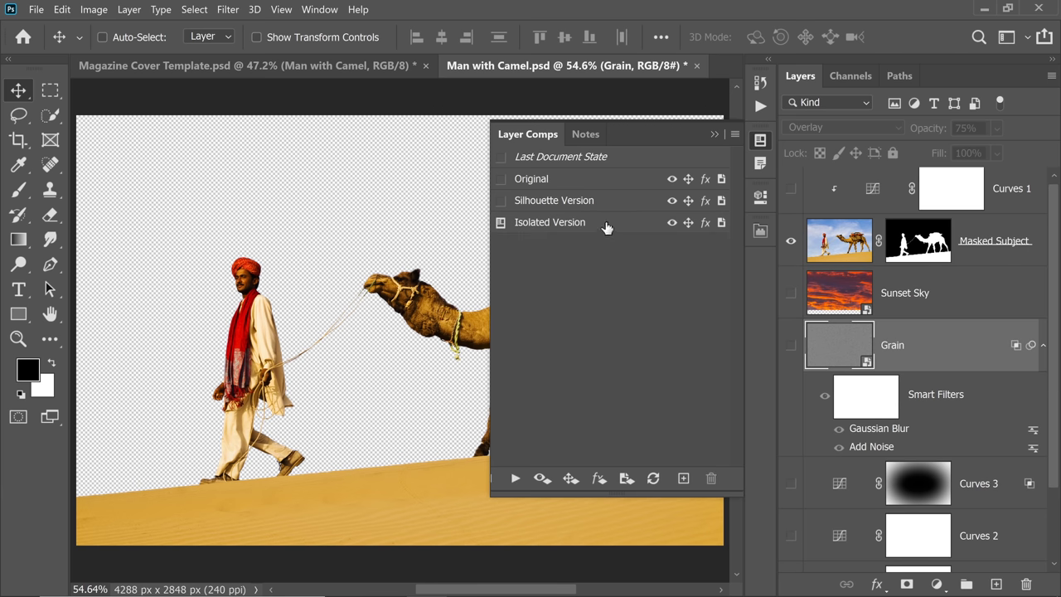
pyautogui.moveTo(606, 225); pyautogui.dragTo(711, 478)
pyautogui.moveTo(576, 201); pyautogui.dragTo(711, 478)
pyautogui.moveTo(609, 194); pyautogui.dragTo(711, 478)
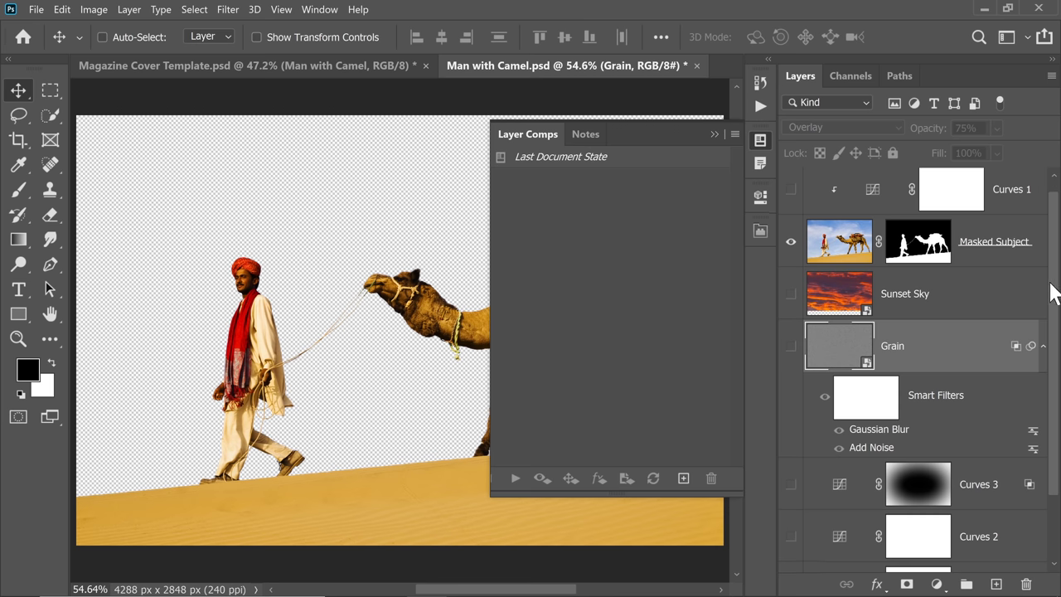
pyautogui.moveTo(1051, 291); pyautogui.dragTo(1033, 374)
# Step: Turn Masked Subject off and Original, Black & White 1, Curves 2, Curves 3 and Grain on
pyautogui.scroll(2, 1053, 349)
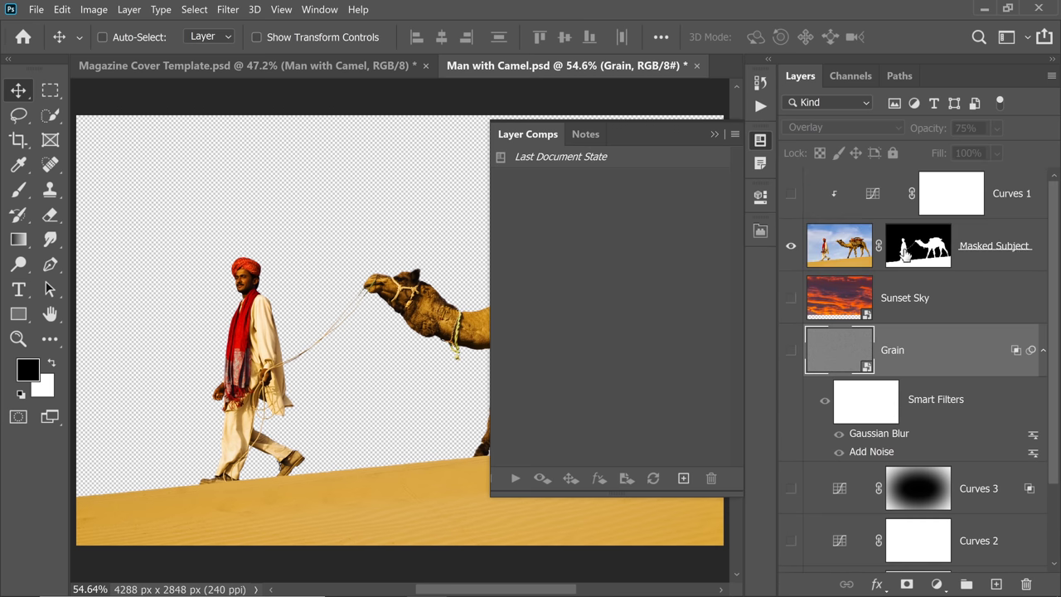
pyautogui.click(791, 239)
pyautogui.moveTo(1055, 344); pyautogui.dragTo(1045, 403)
pyautogui.click(791, 548)
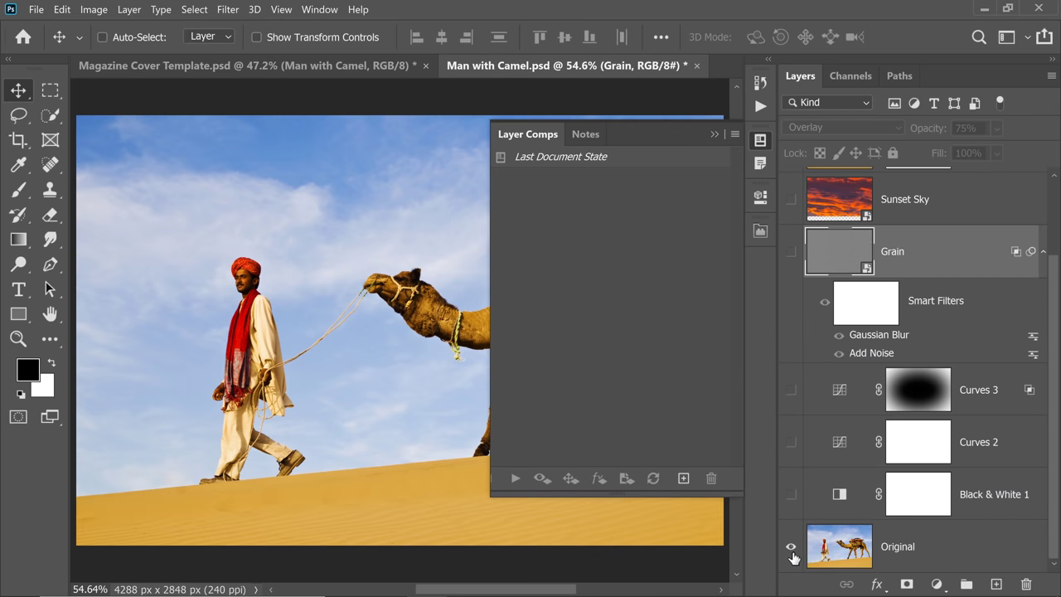
pyautogui.click(791, 496)
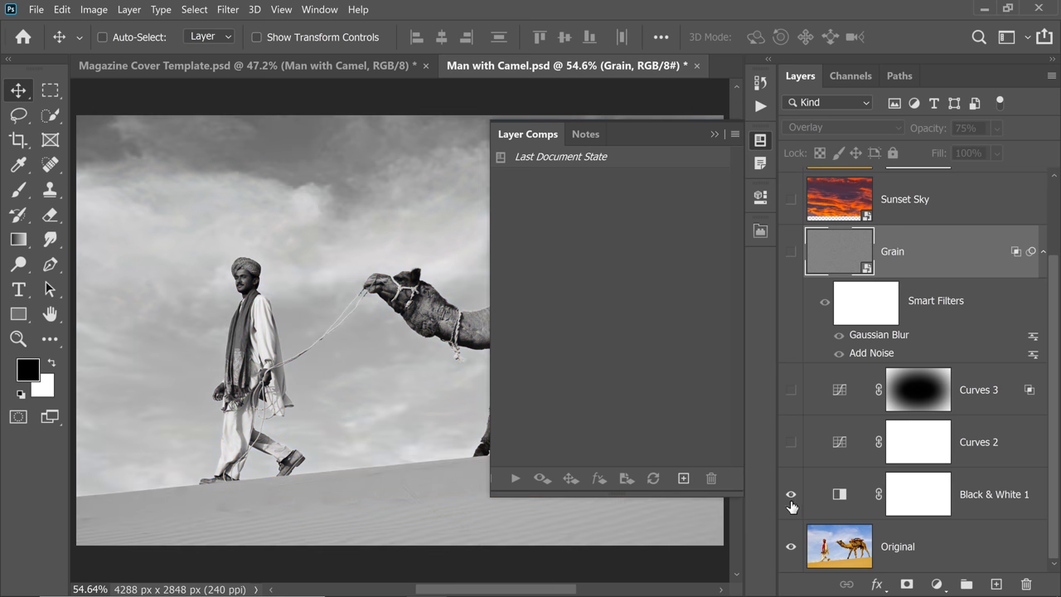
pyautogui.click(792, 445)
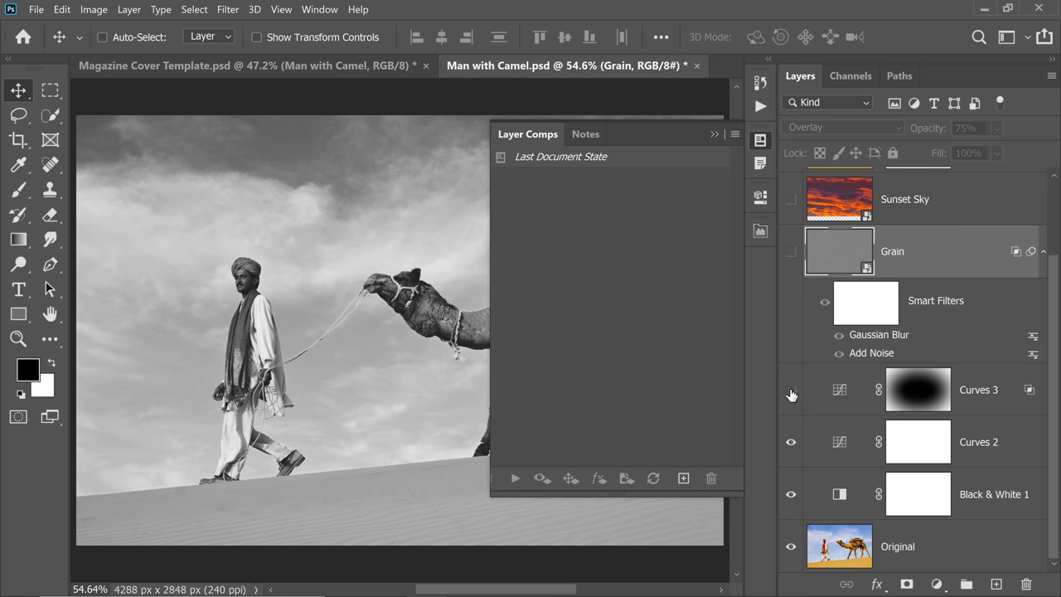
pyautogui.click(792, 392)
pyautogui.click(791, 252)
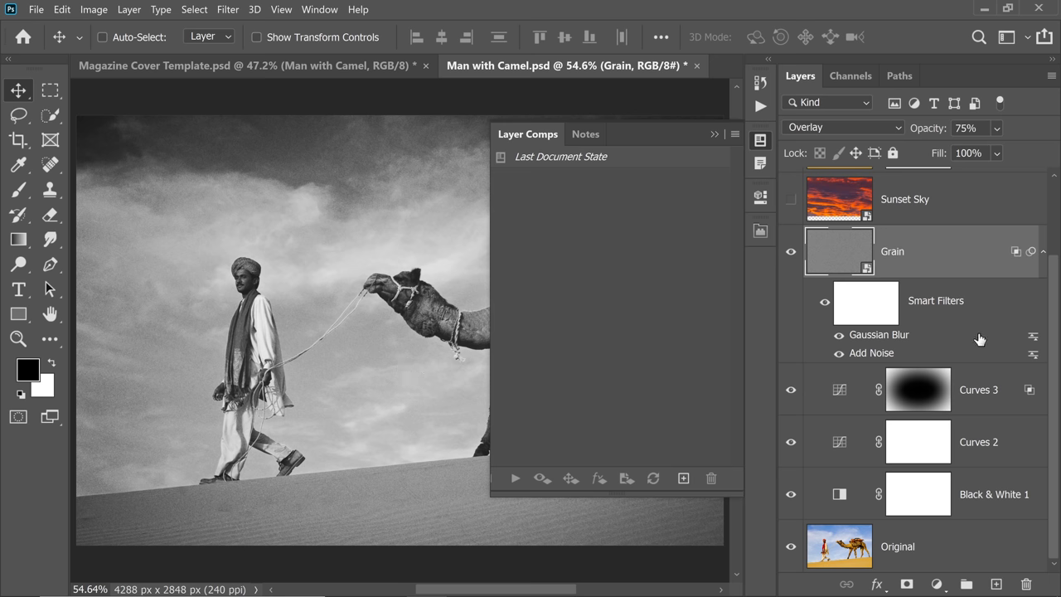
pyautogui.moveTo(1055, 343); pyautogui.dragTo(1055, 252)
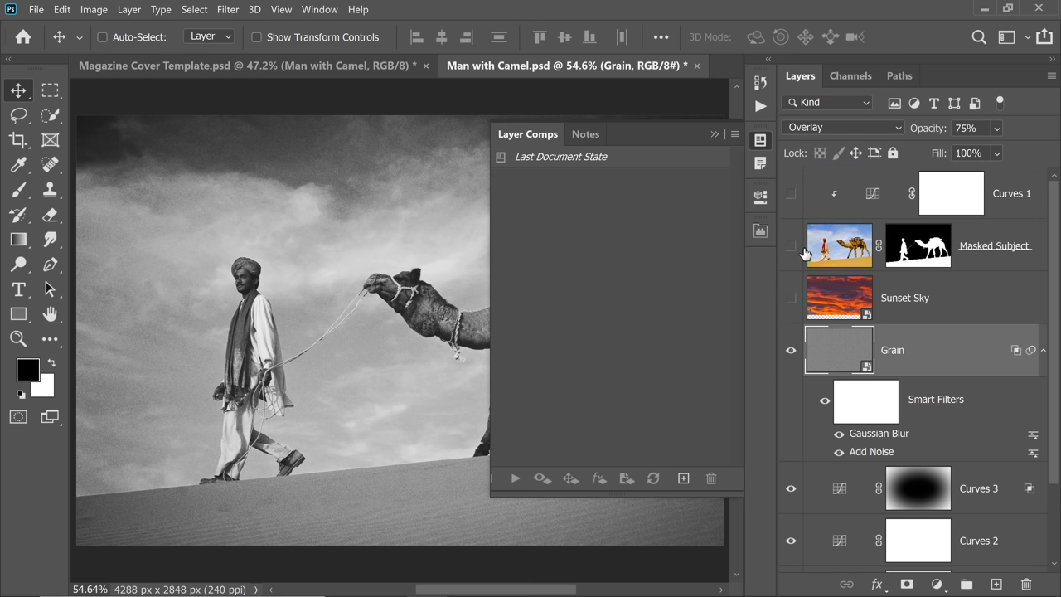
# Step: Show Masked Subject, Sunset Sky and Curves 1, dropping the Curves 1 white point output to 0
pyautogui.click(792, 246)
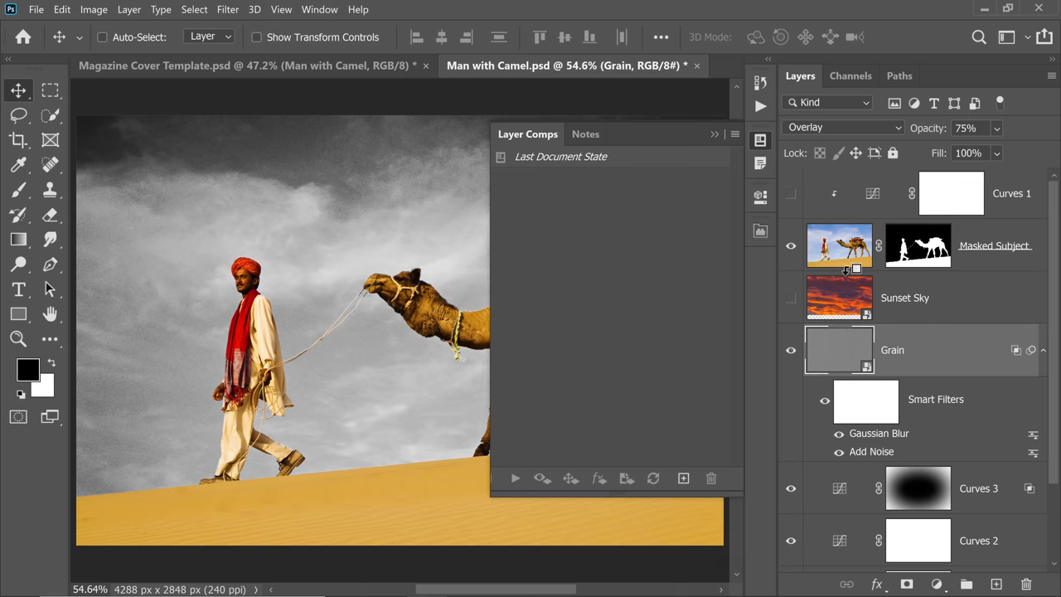
pyautogui.click(792, 305)
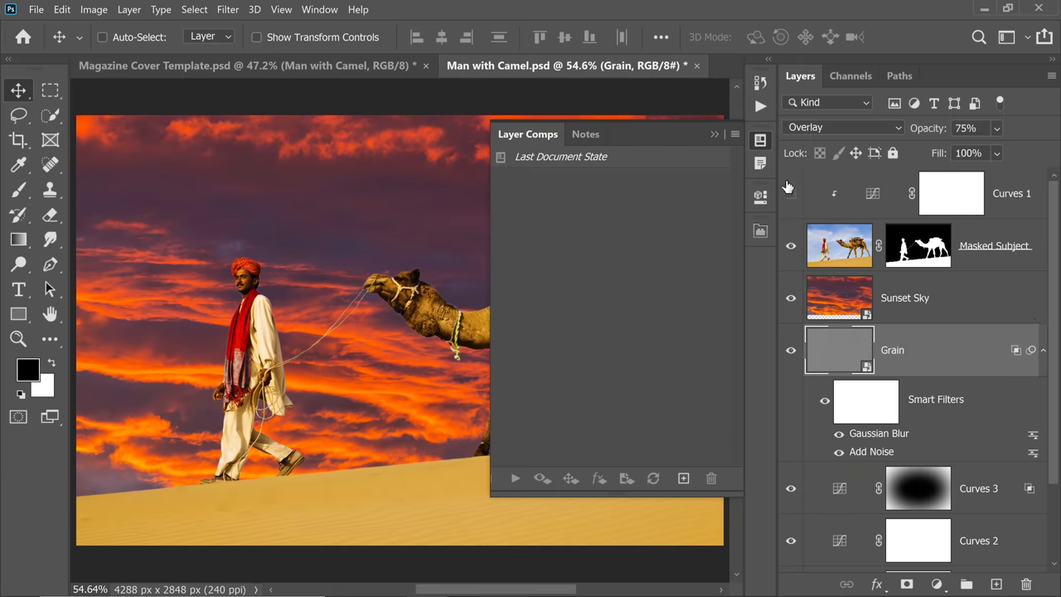
pyautogui.click(792, 197)
pyautogui.click(837, 205)
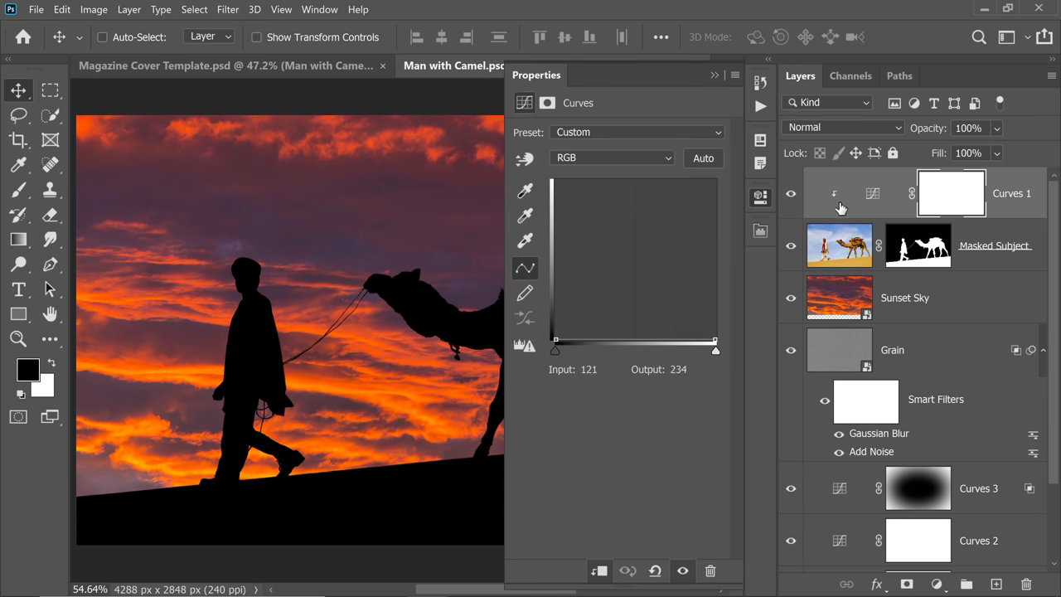
pyautogui.moveTo(713, 337); pyautogui.dragTo(727, 355)
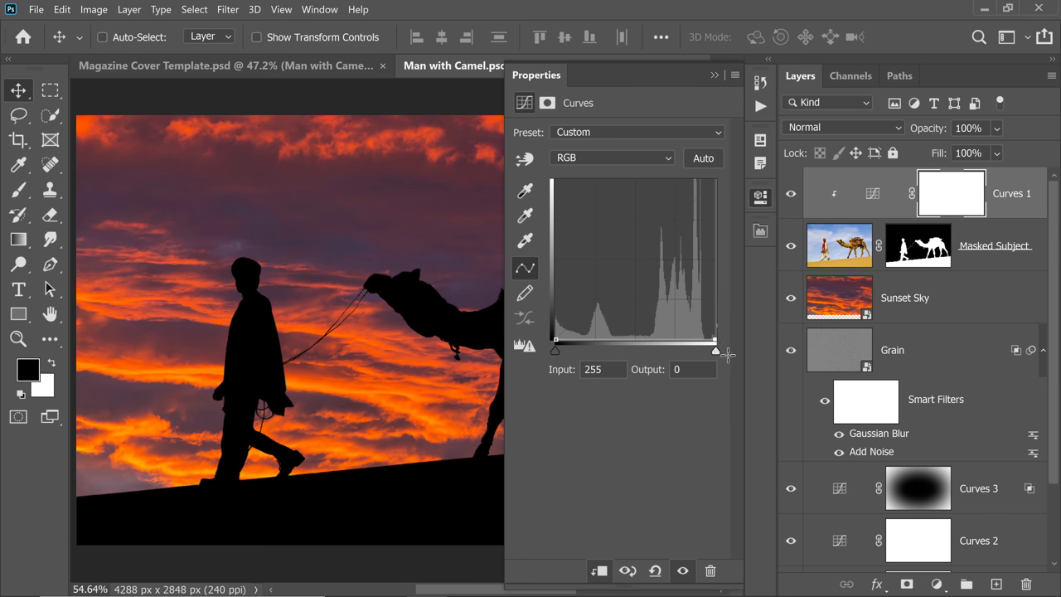
pyautogui.click(713, 75)
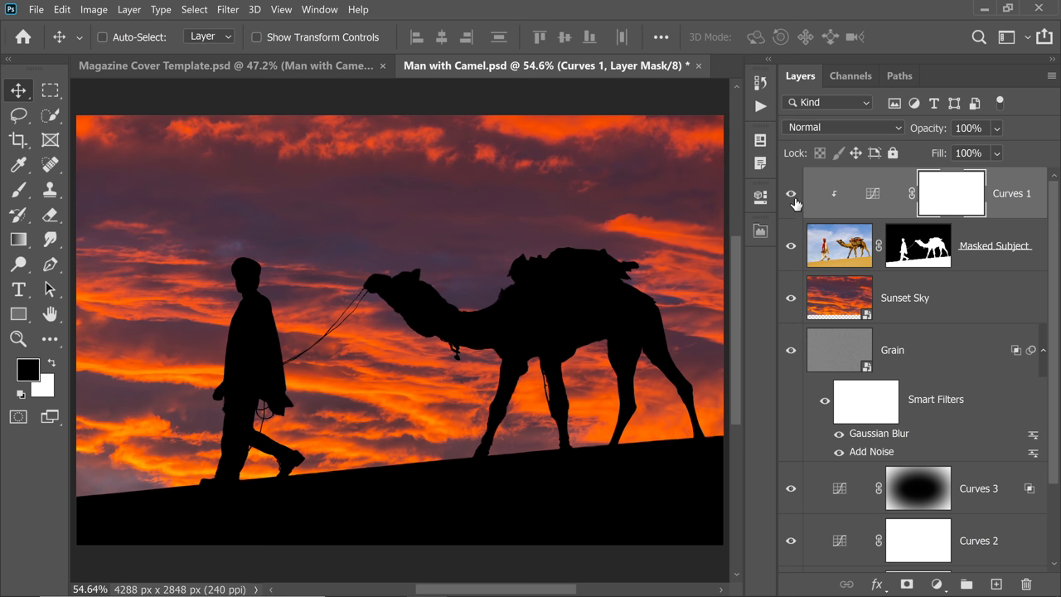
# Step: Hide every layer from Curves 1 to Curves 2, leaving only the Original photo visible
pyautogui.moveTo(793, 203); pyautogui.dragTo(790, 539)
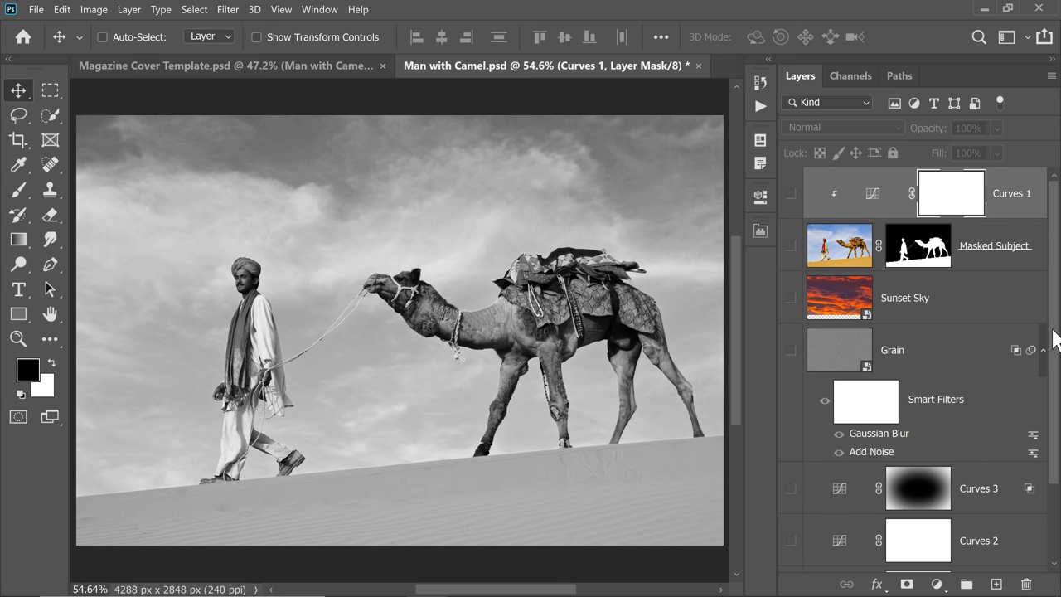
pyautogui.moveTo(1055, 340); pyautogui.dragTo(912, 493)
pyautogui.click(791, 547)
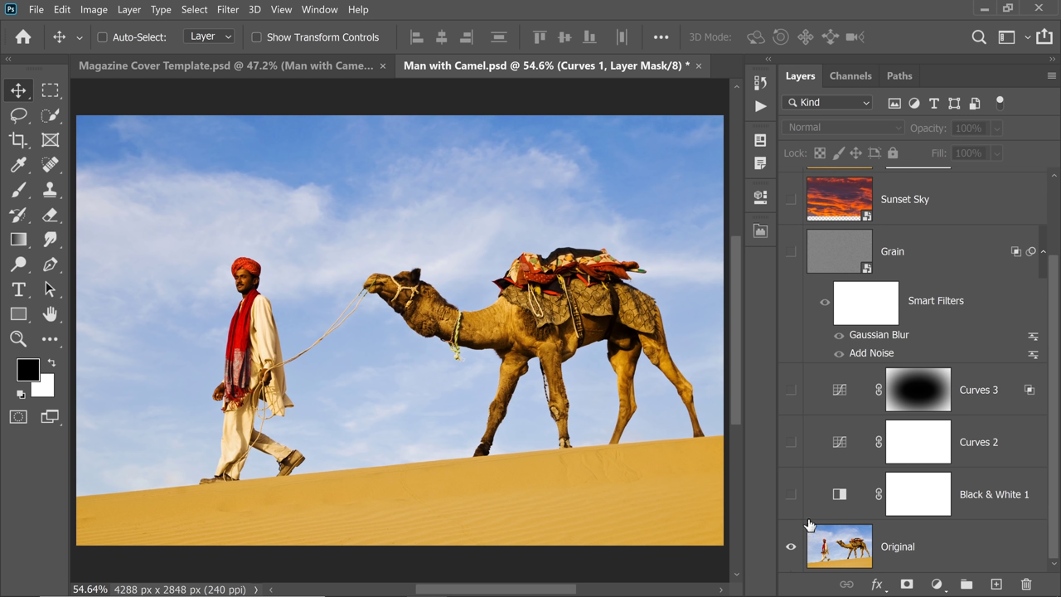
# Step: Save this state as a new layer comp named Original in the Layer Comps panel
pyautogui.click(319, 9)
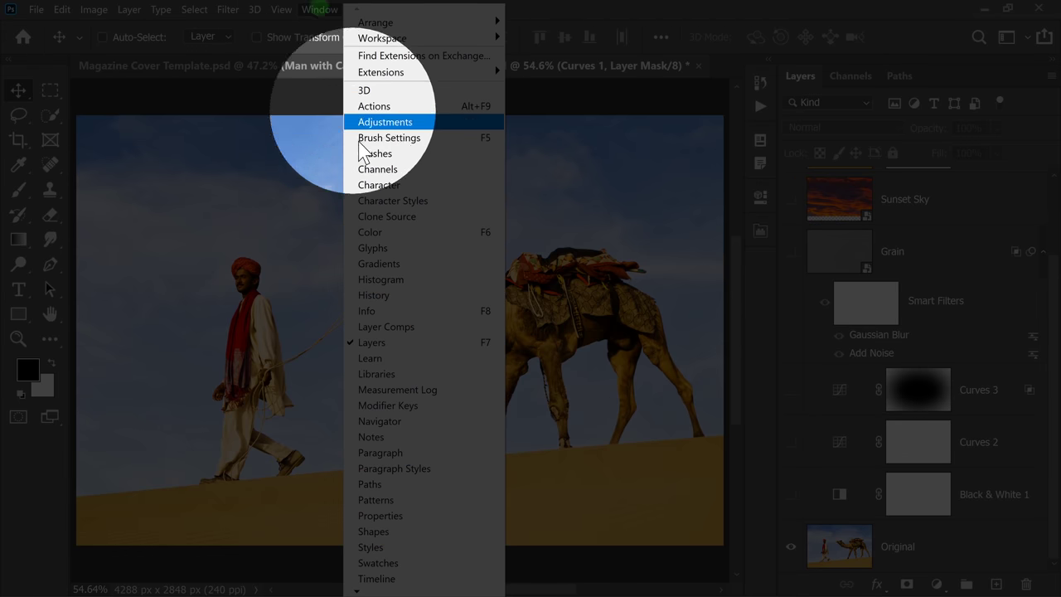
pyautogui.click(377, 327)
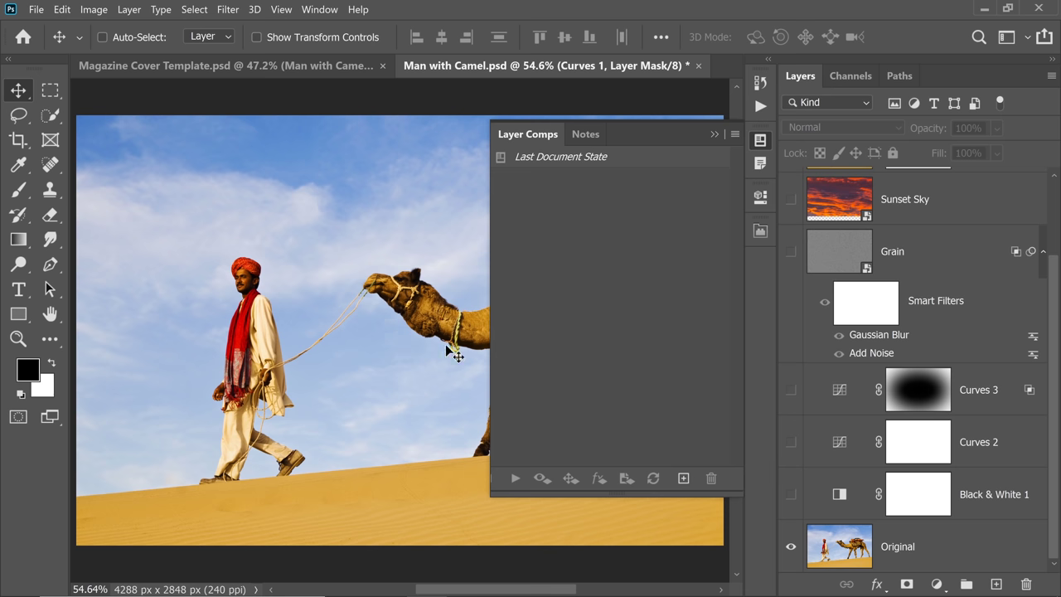
pyautogui.click(684, 479)
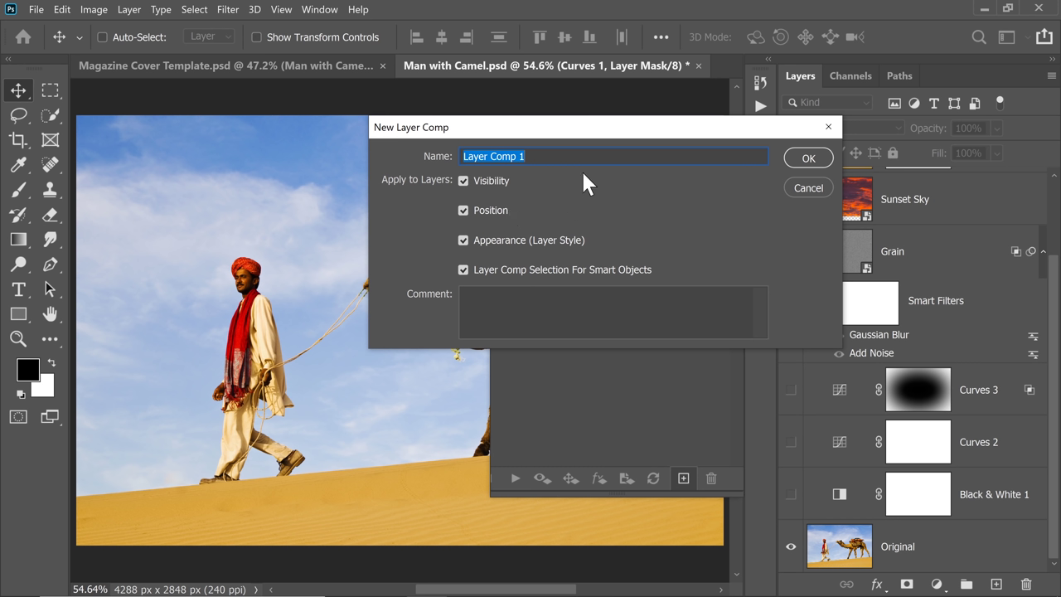
pyautogui.write('Original')
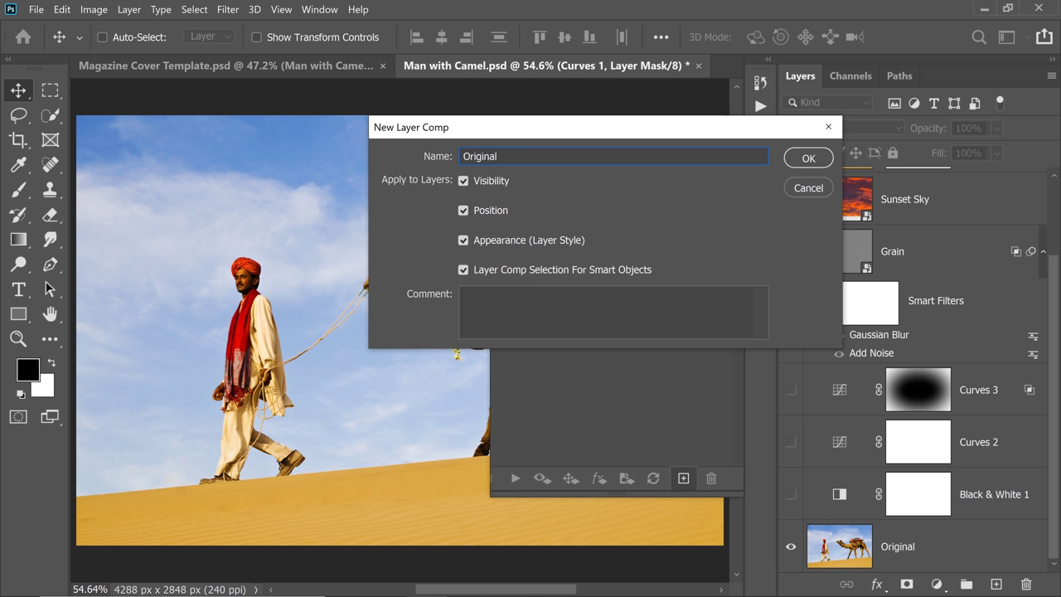
pyautogui.click(809, 157)
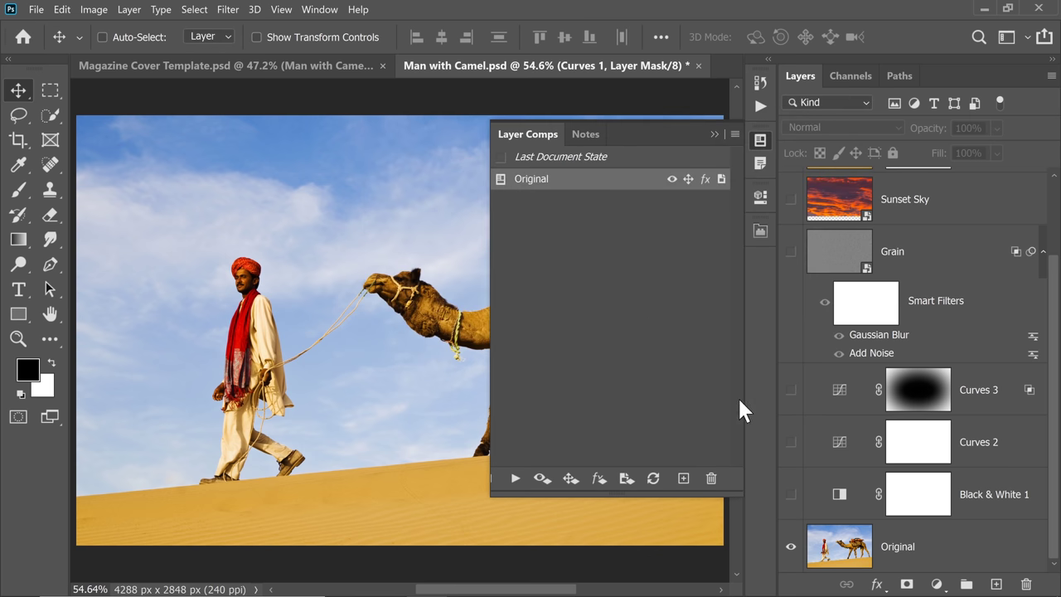
# Step: Show Black & White 1, Curves 2, Curves 3 and Grain, and save them as the 'Black and White' layer comp
pyautogui.click(791, 496)
pyautogui.click(791, 441)
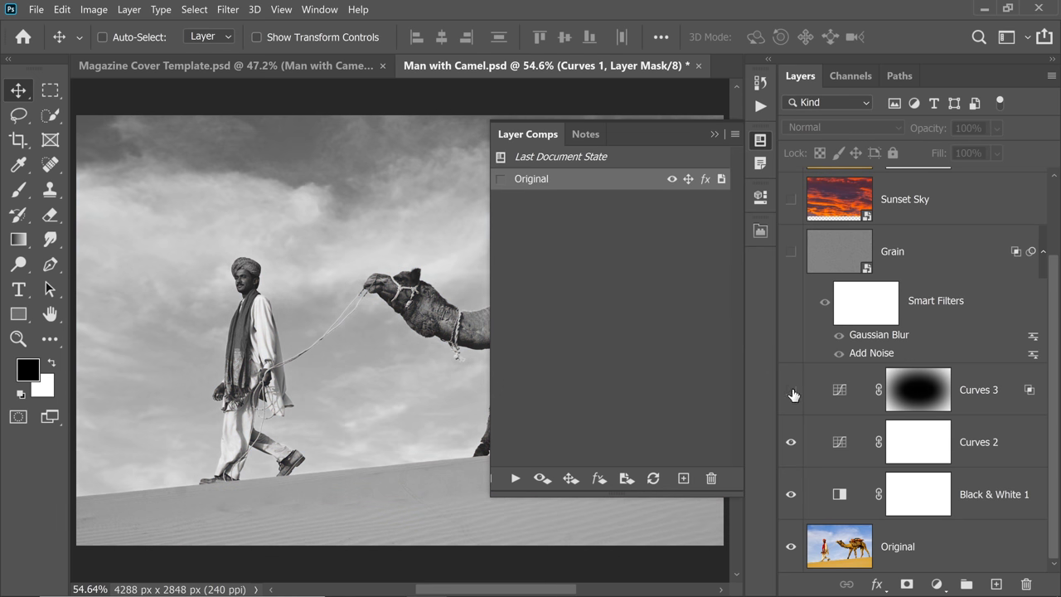
pyautogui.click(791, 390)
pyautogui.click(791, 251)
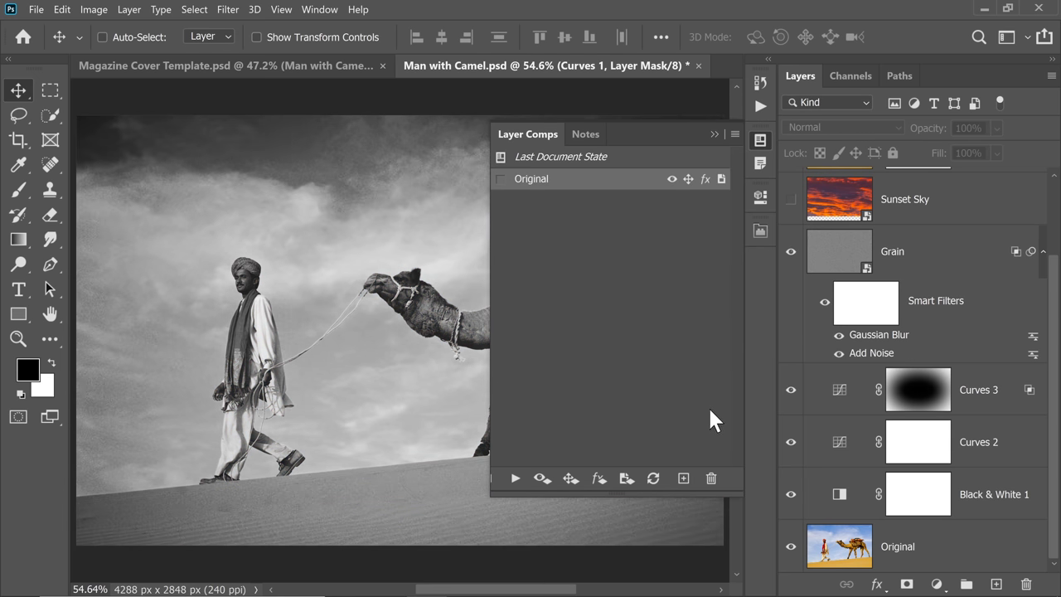
pyautogui.click(683, 479)
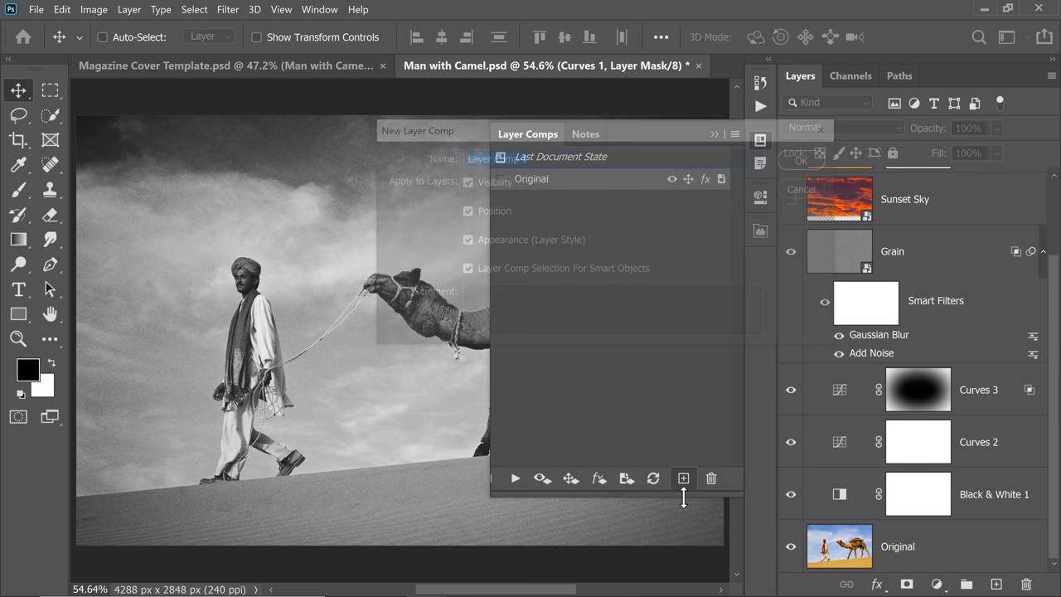
pyautogui.write('Black and Whi')
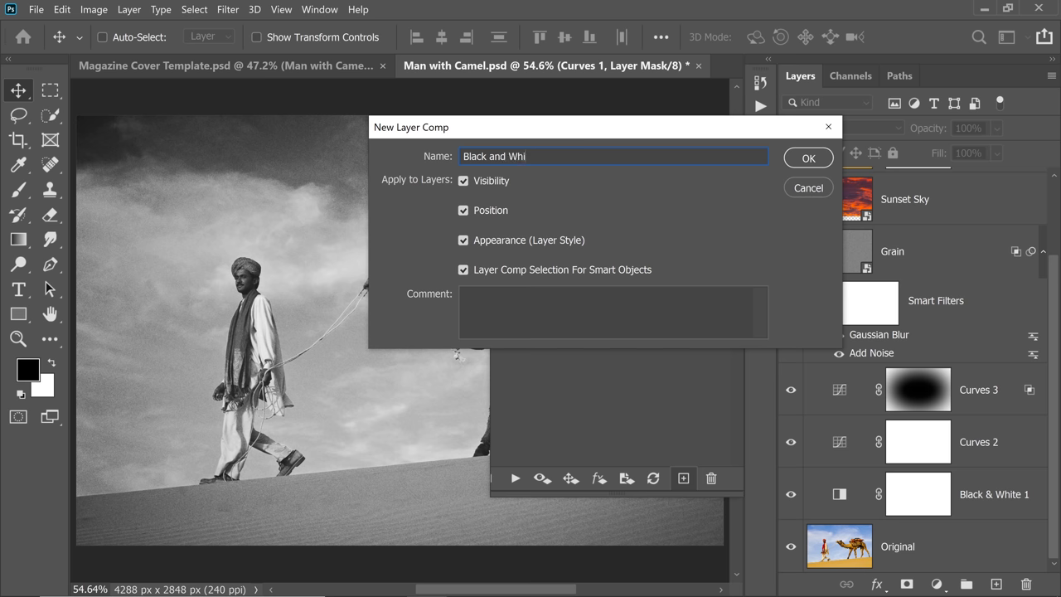
pyautogui.write('te')
pyautogui.press('Return')
# Step: Hide the Curves 3, Curves 2, Black & White 1, Original and Grain layers
pyautogui.moveTo(791, 389); pyautogui.dragTo(789, 536)
pyautogui.click(790, 535)
pyautogui.click(791, 251)
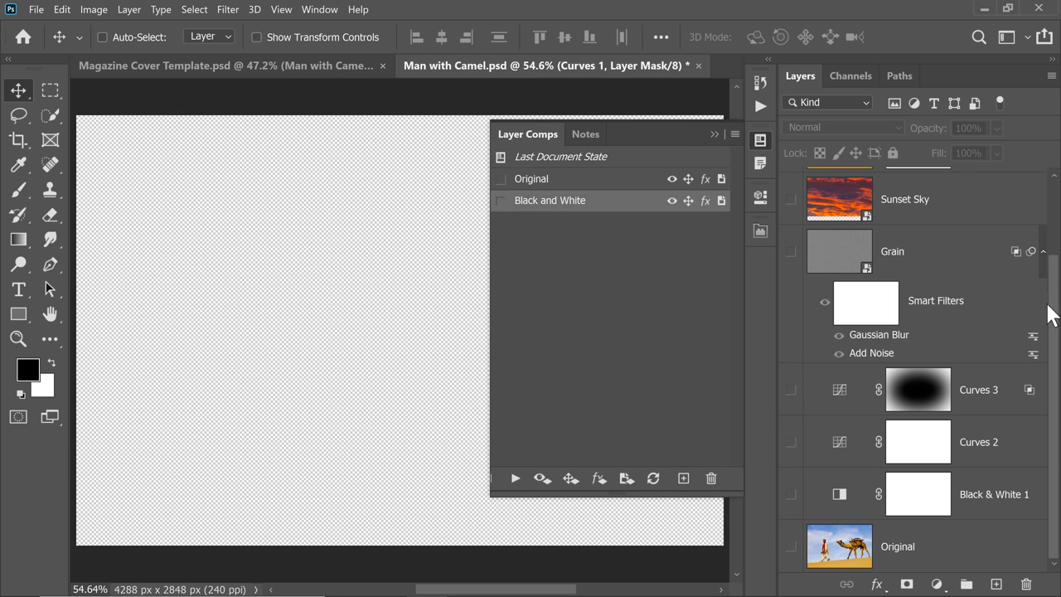
# Step: Show Sunset Sky, Masked Subject and Curves 1, then save it as the 'Silhouette' layer comp
pyautogui.scroll(1, 1053, 298)
pyautogui.scroll(2, 1053, 295)
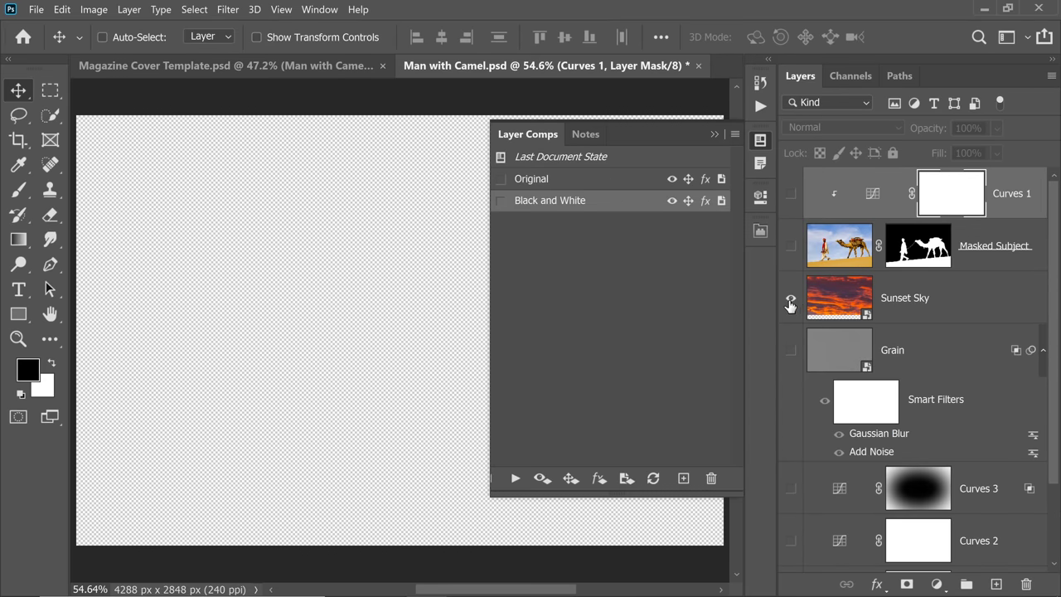
pyautogui.click(789, 301)
pyautogui.click(791, 246)
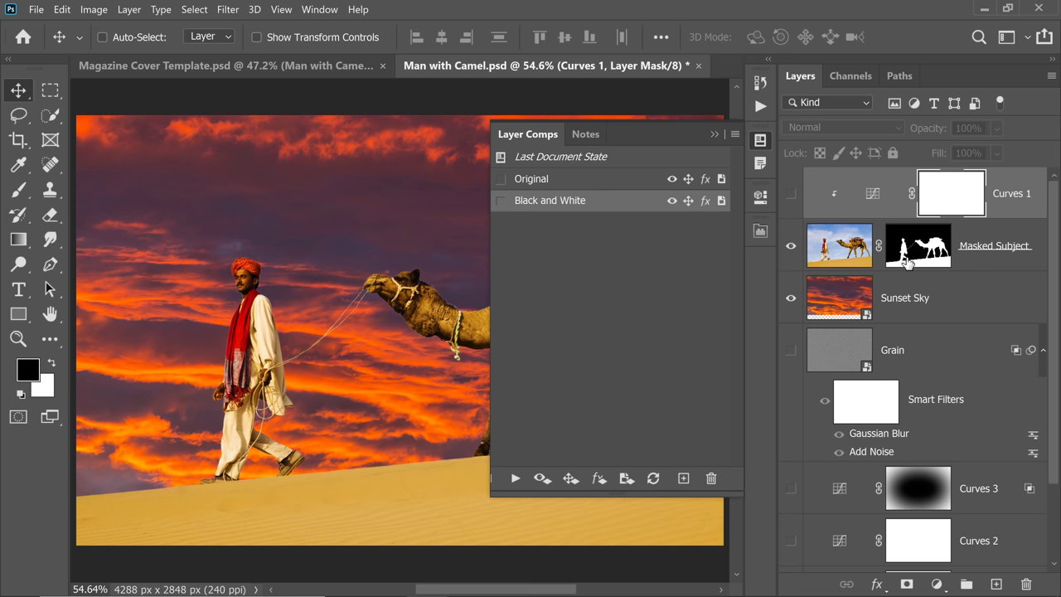
pyautogui.click(792, 199)
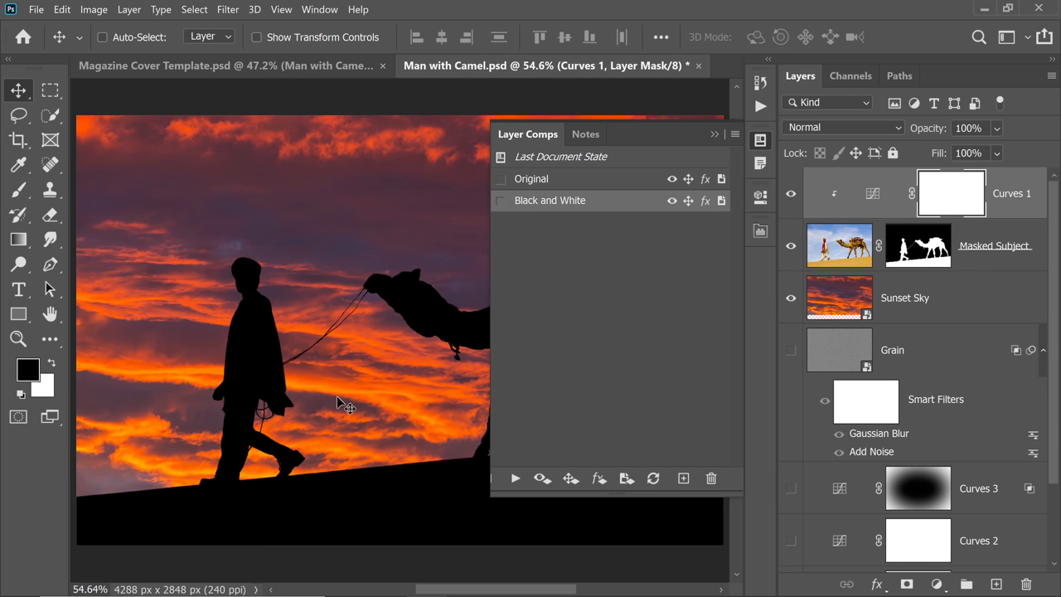
pyautogui.click(683, 479)
pyautogui.write('Sil')
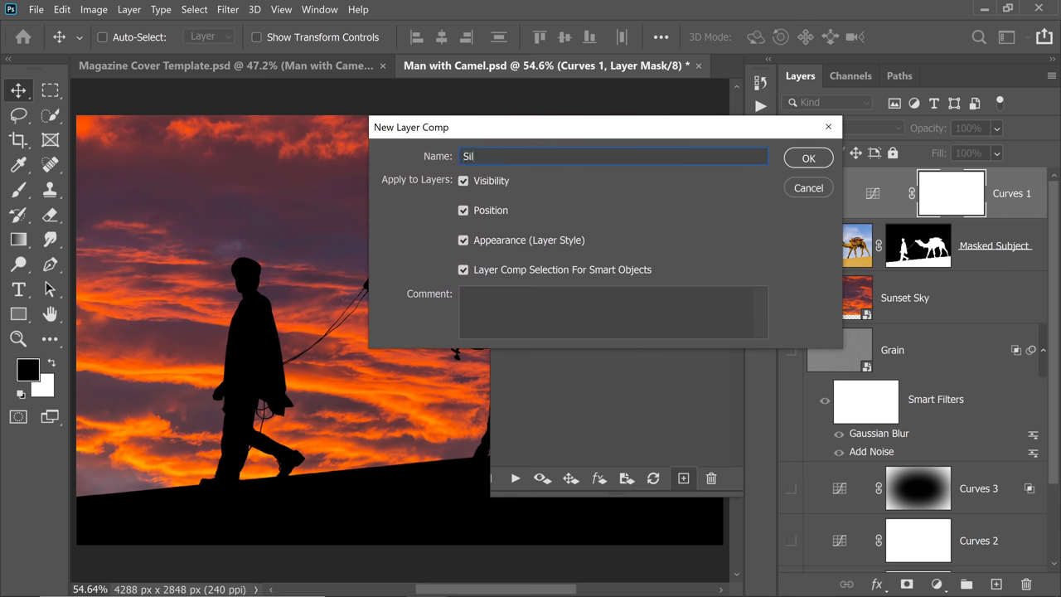
pyautogui.write('houette')
pyautogui.press('Return')
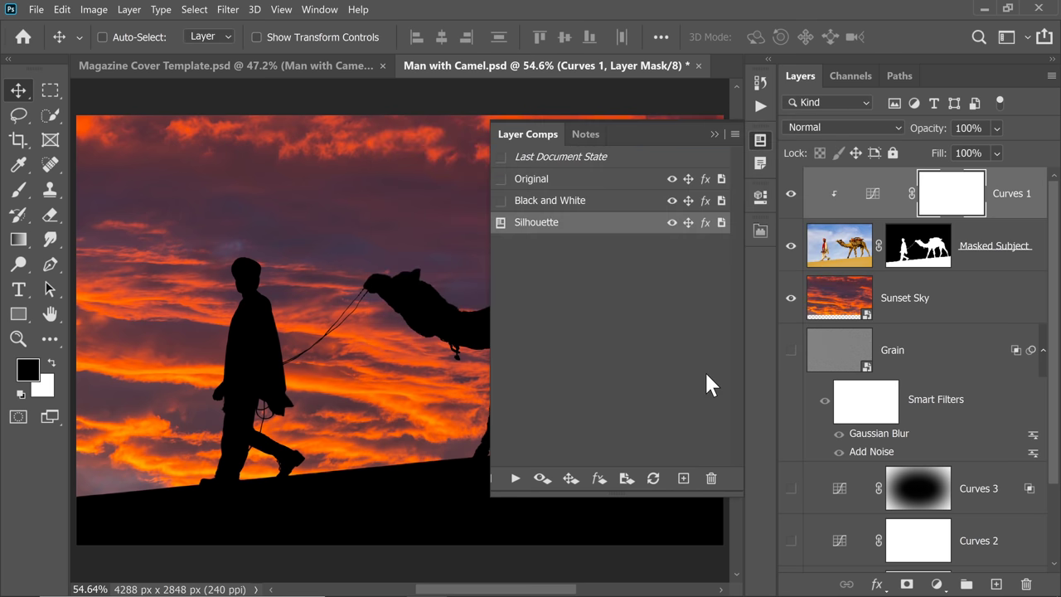
# Step: Hide Curves 1 and Sunset Sky, then save a 'Transparent' layer comp
pyautogui.click(791, 193)
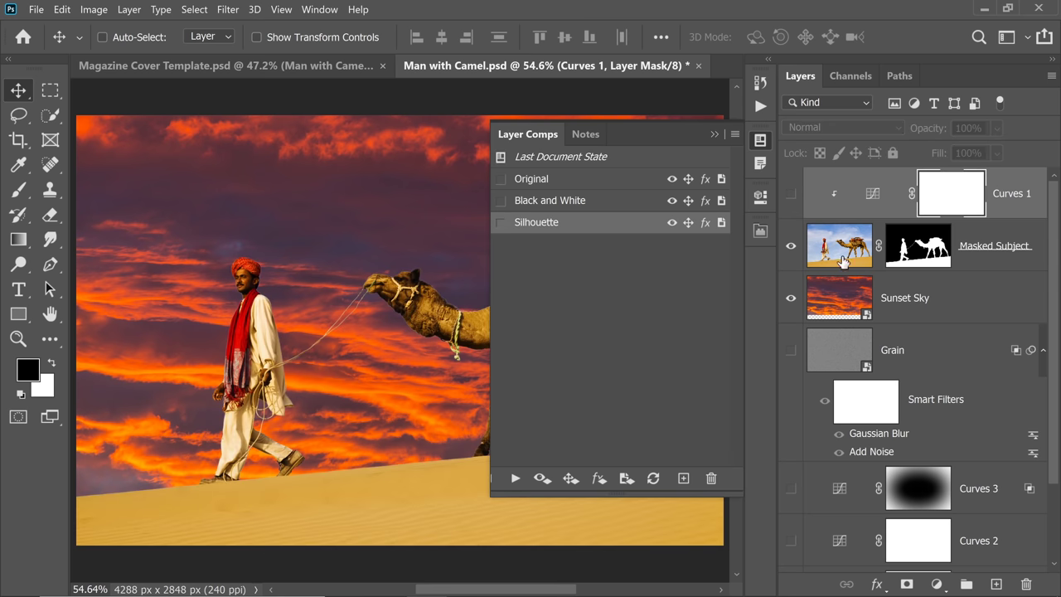
pyautogui.click(791, 298)
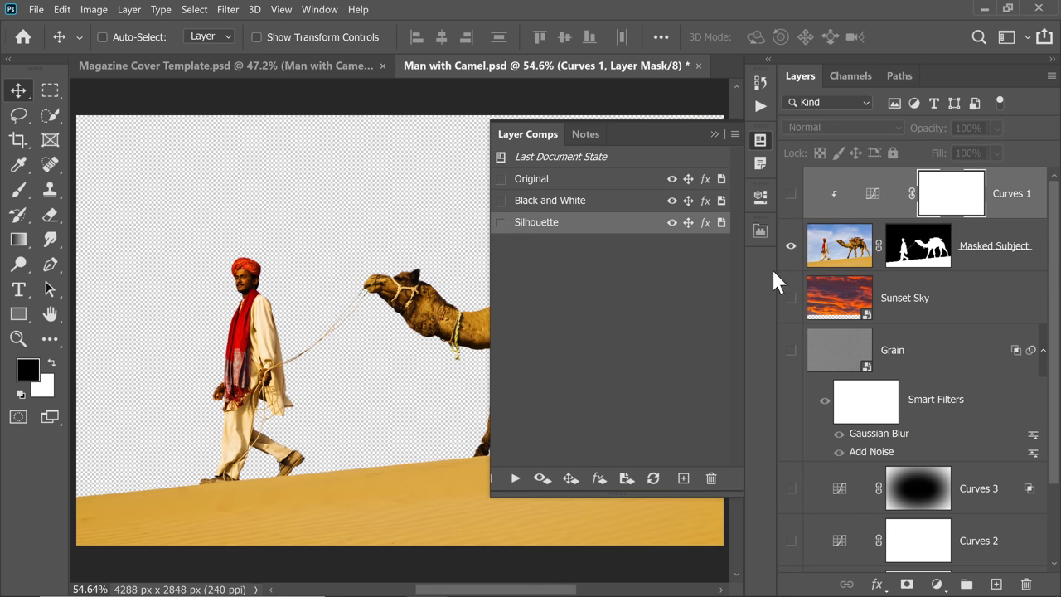
pyautogui.click(684, 478)
pyautogui.write('T')
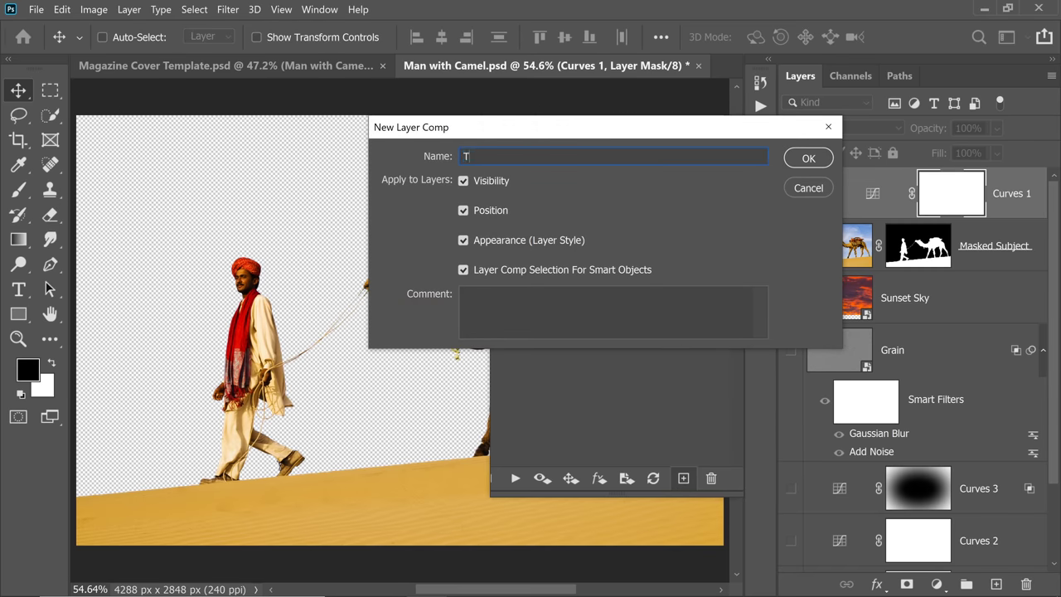
pyautogui.write('ransparent')
pyautogui.press('Return')
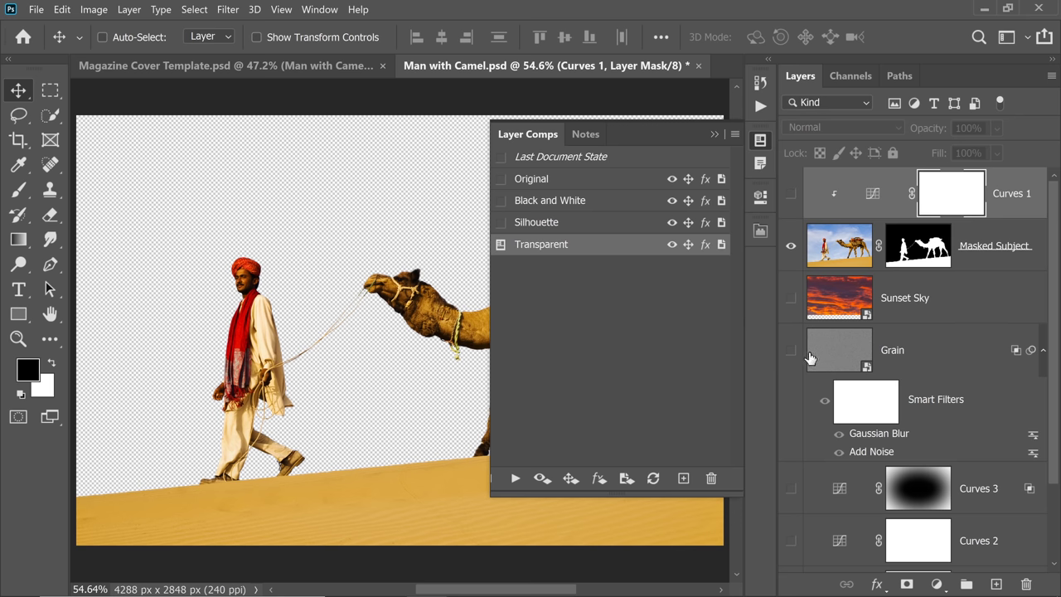
# Step: Hide Masked Subject and show the Original photo layer again
pyautogui.click(791, 245)
pyautogui.scroll(-1, 1051, 330)
pyautogui.scroll(-3, 1052, 330)
pyautogui.click(791, 550)
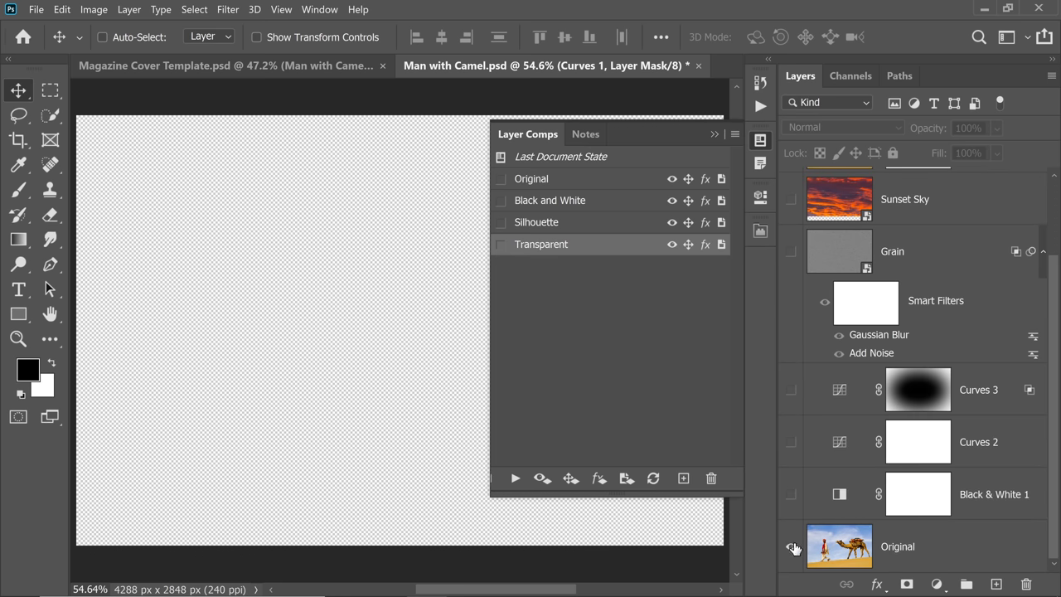
# Step: Add a Color Lookup adjustment layer using the FoggyNight.3DL 3DLUT file
pyautogui.scroll(3, 1051, 340)
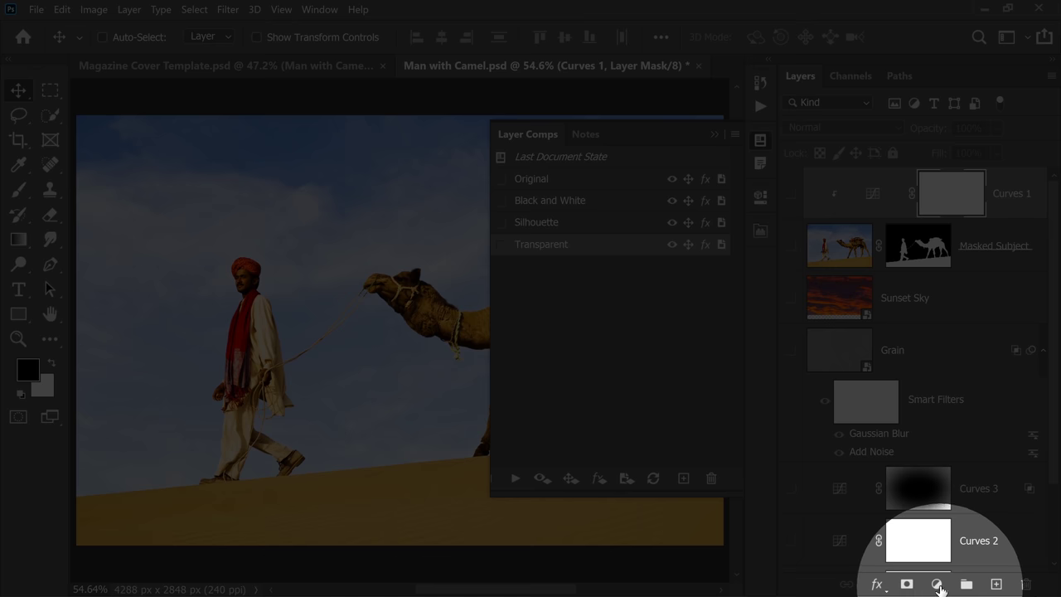
pyautogui.click(938, 584)
pyautogui.click(948, 498)
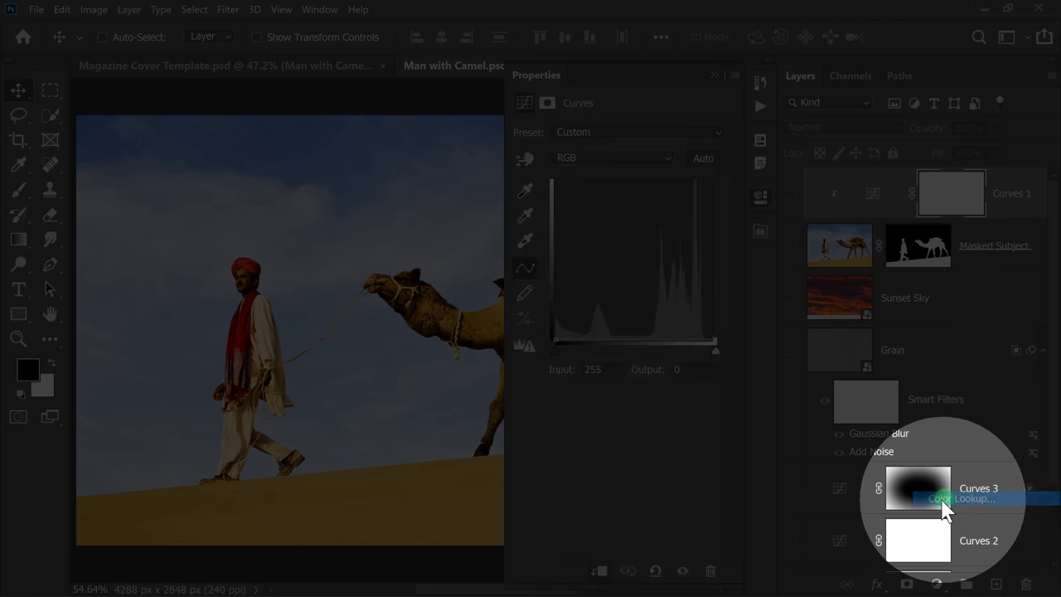
pyautogui.click(657, 132)
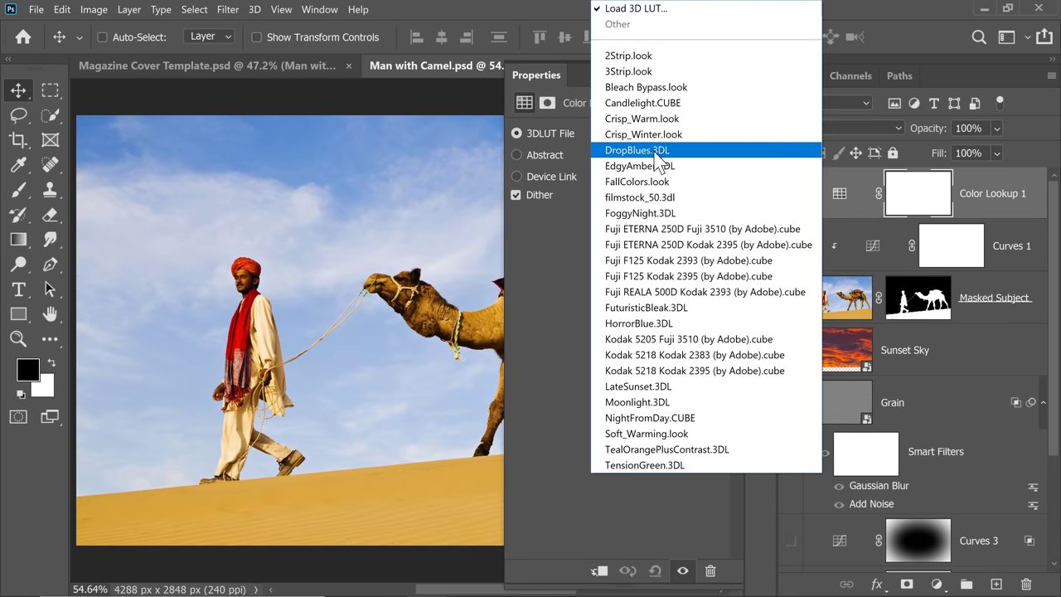
pyautogui.click(645, 209)
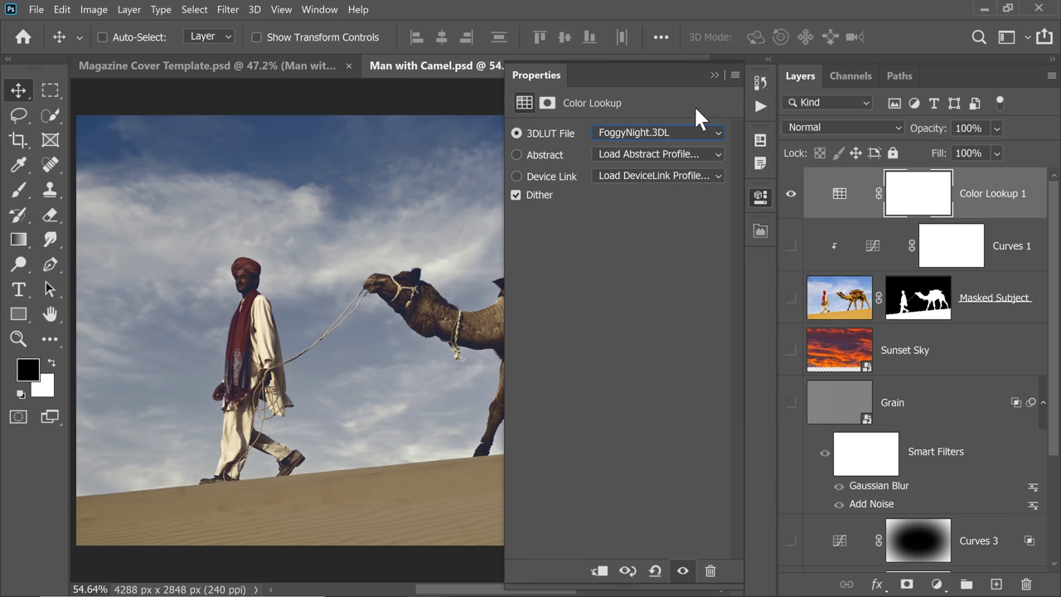
pyautogui.click(714, 75)
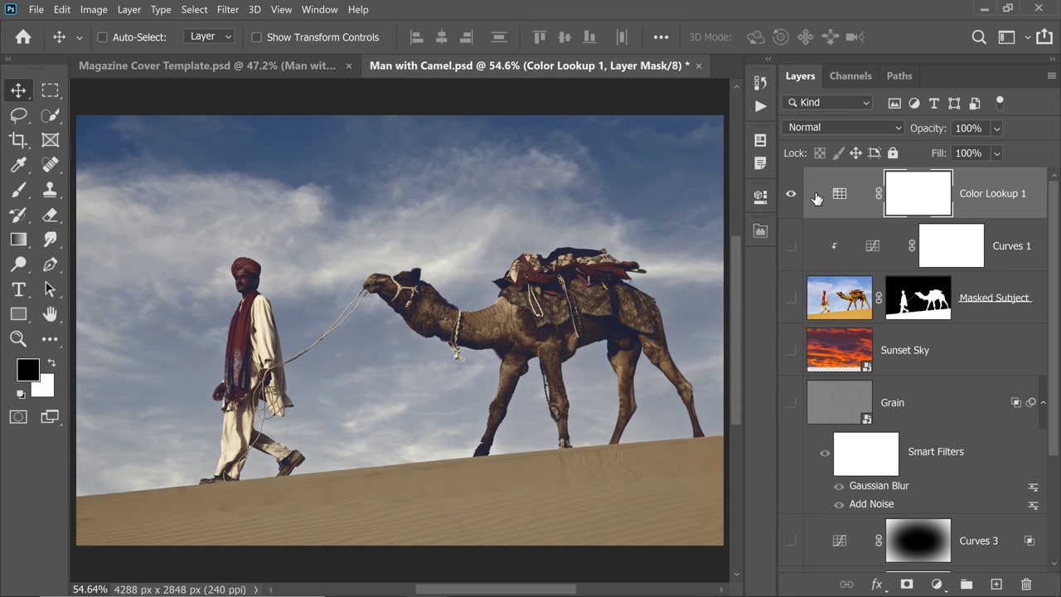
# Step: Save a 'Foggy Night' layer comp and save Man with Camel.psd
pyautogui.click(757, 139)
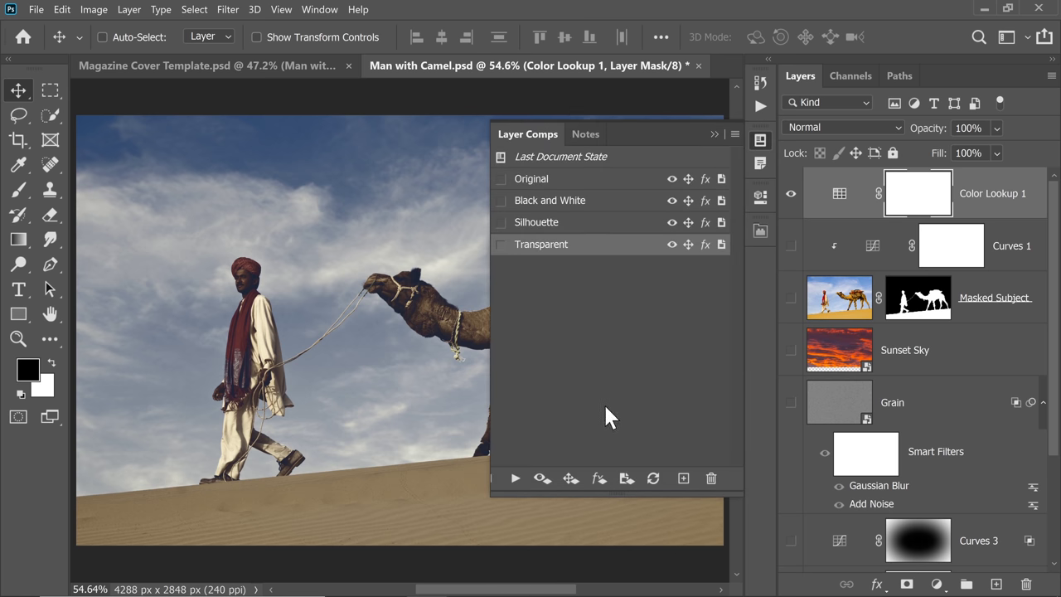
pyautogui.click(683, 478)
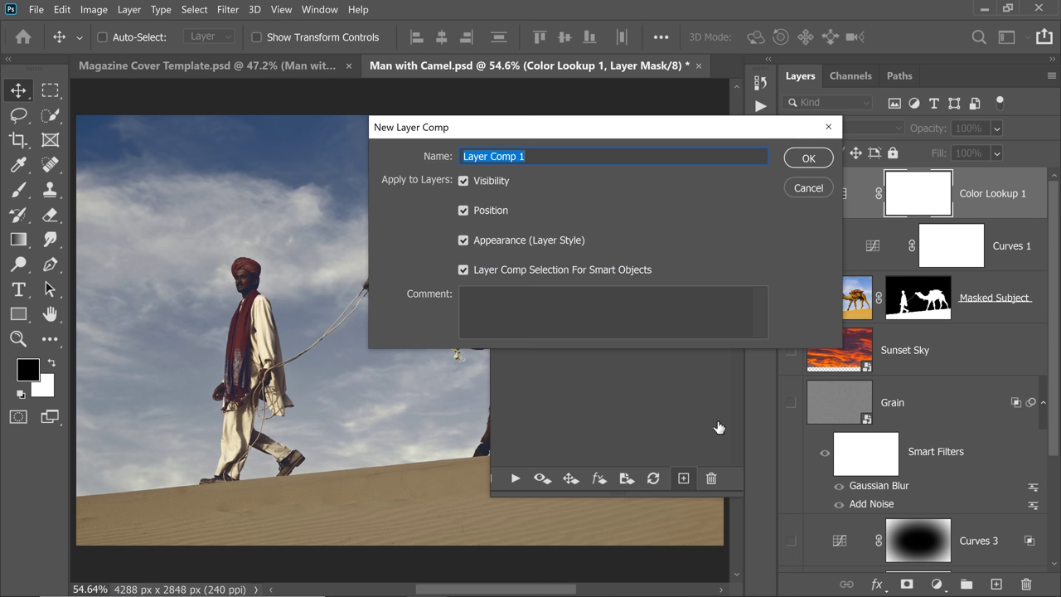
pyautogui.write('Foggy Night')
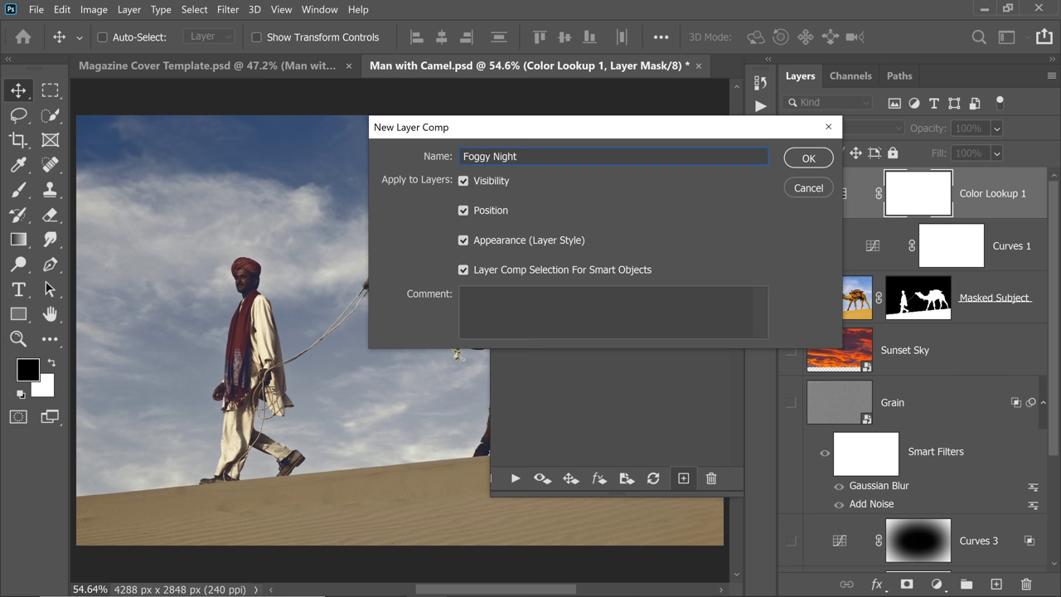
pyautogui.click(806, 157)
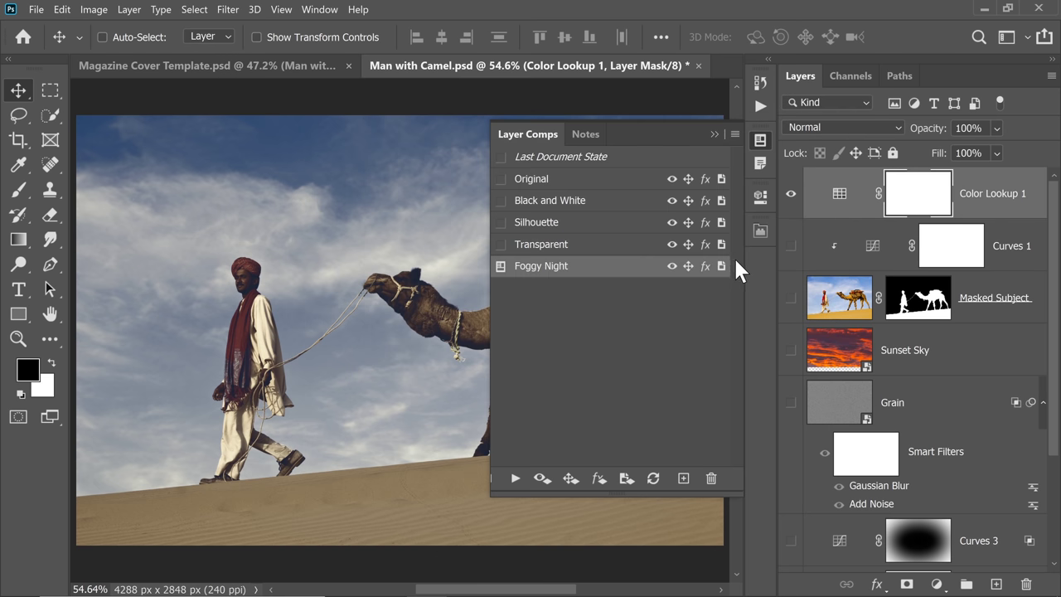
pyautogui.click(37, 15)
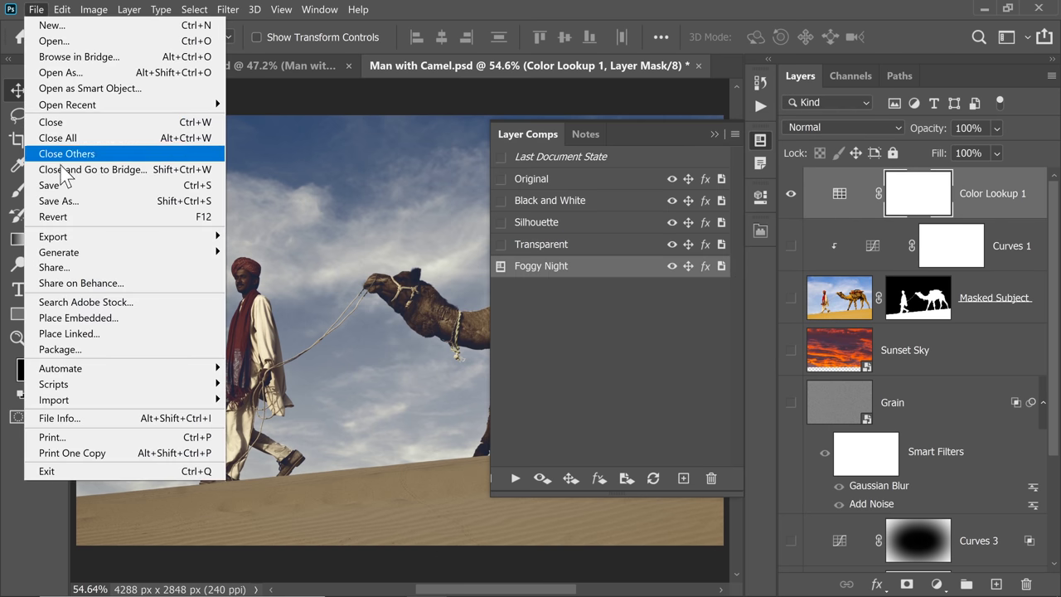
pyautogui.click(58, 184)
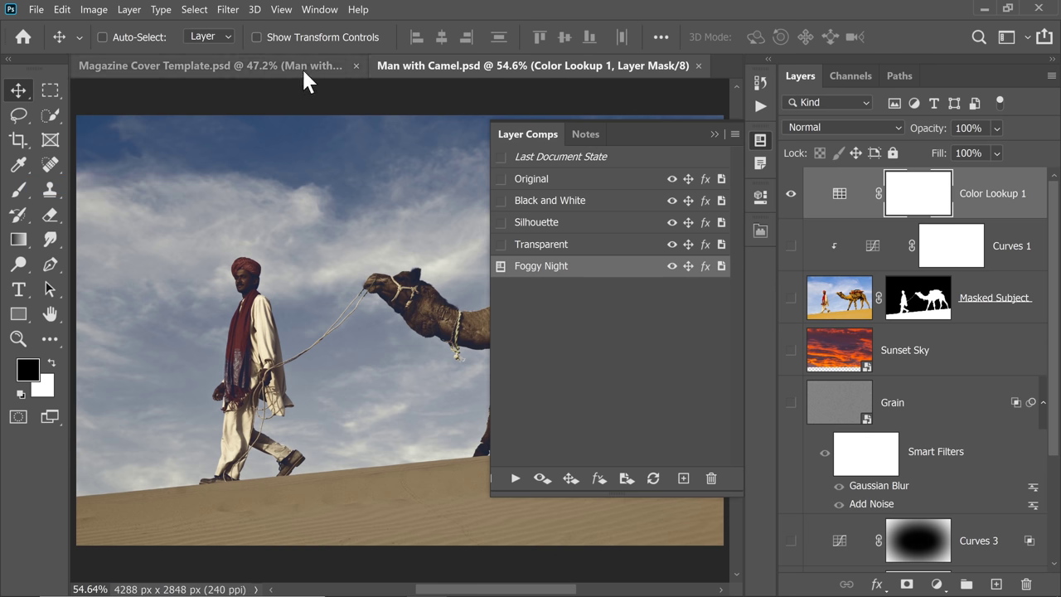
# Step: In Magazine Cover Template, preview the smart object's Foggy Night, Transparent and Black and White comps
pyautogui.click(304, 66)
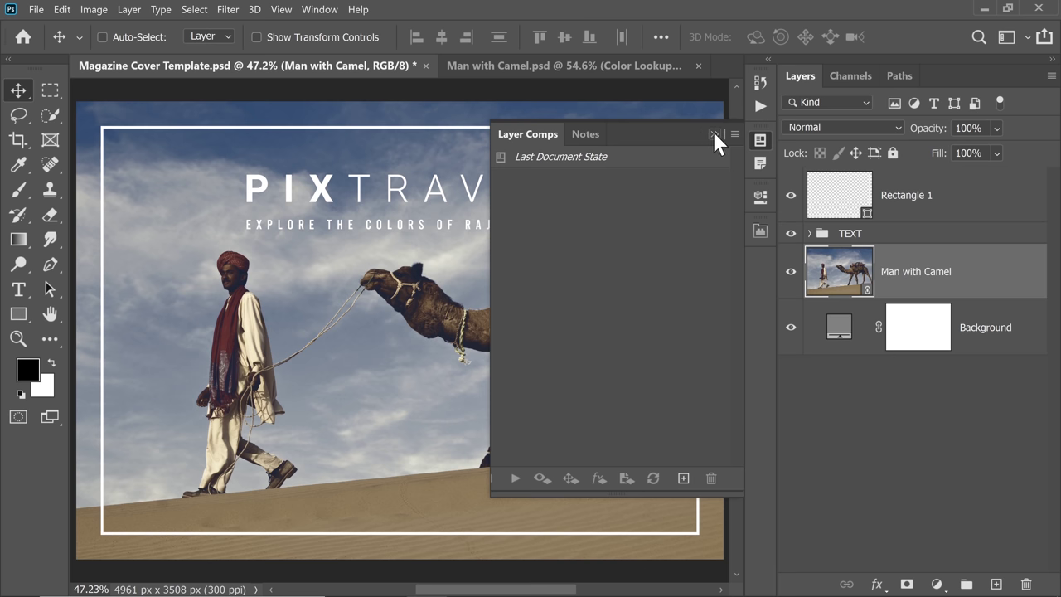
pyautogui.click(713, 132)
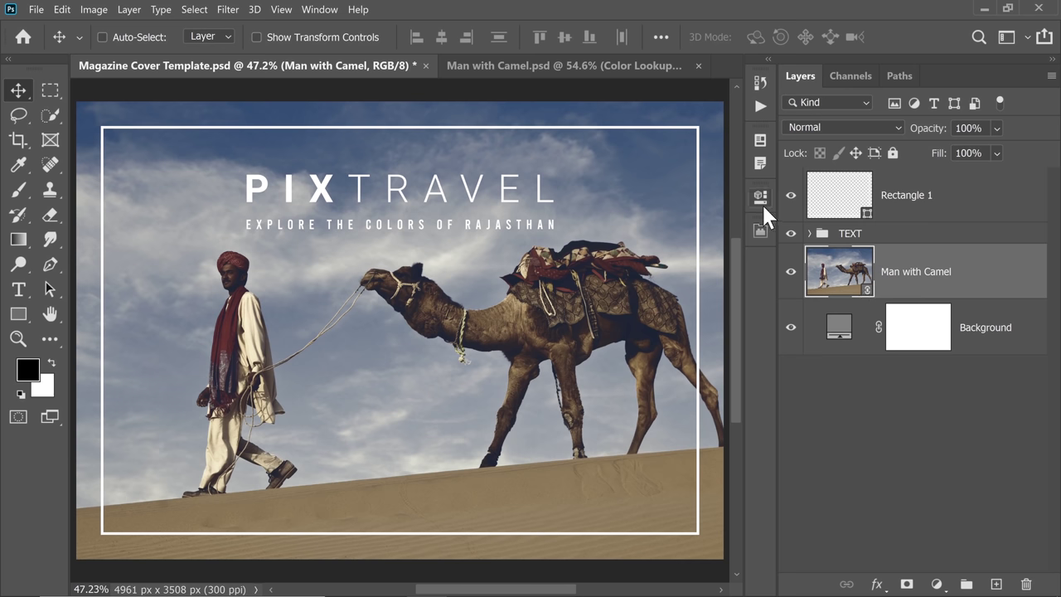
pyautogui.click(763, 205)
pyautogui.click(625, 205)
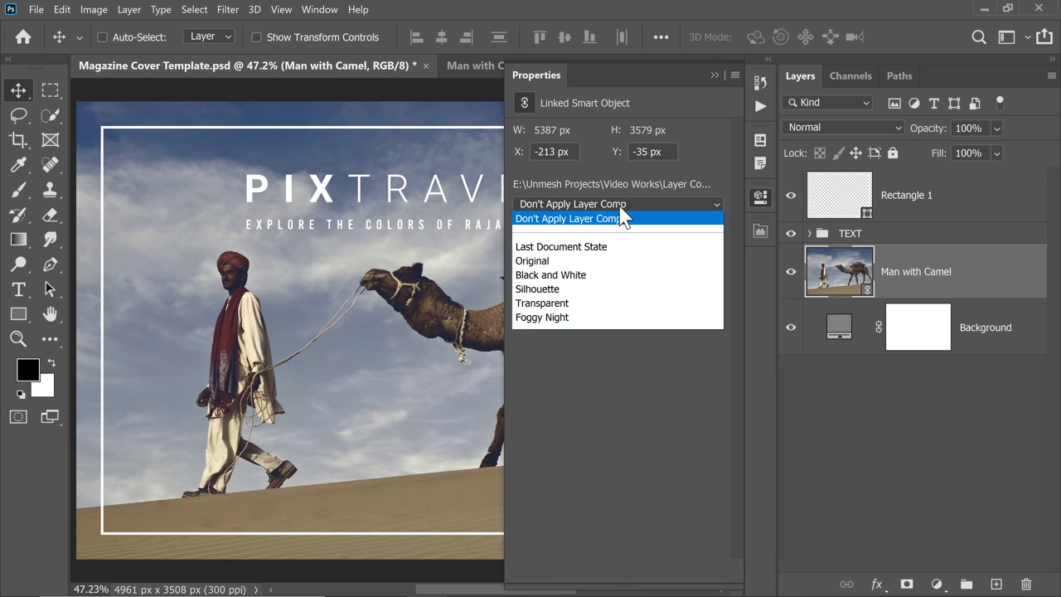
pyautogui.click(560, 319)
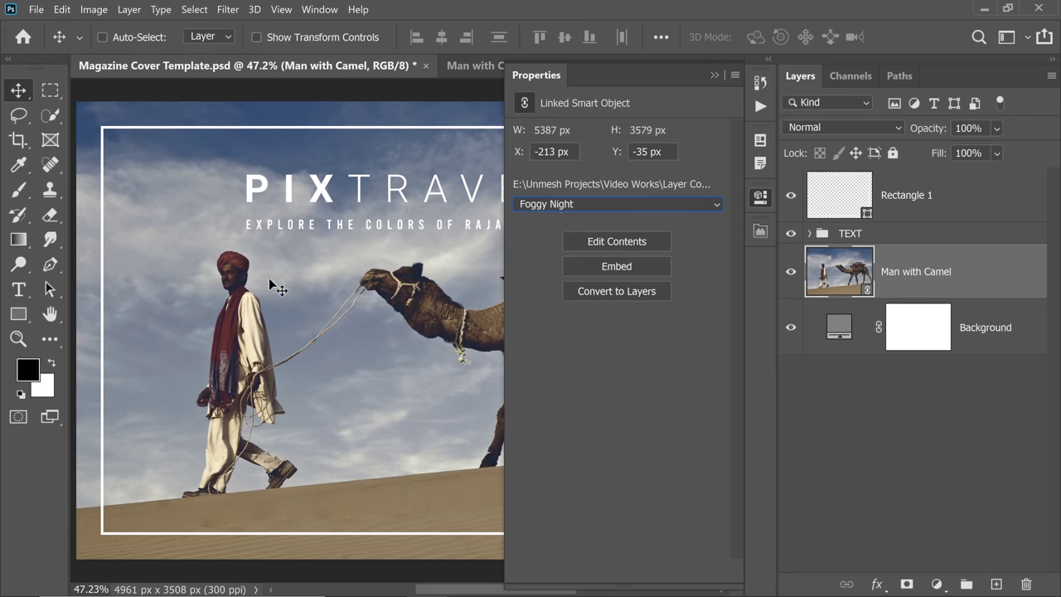
pyautogui.click(535, 214)
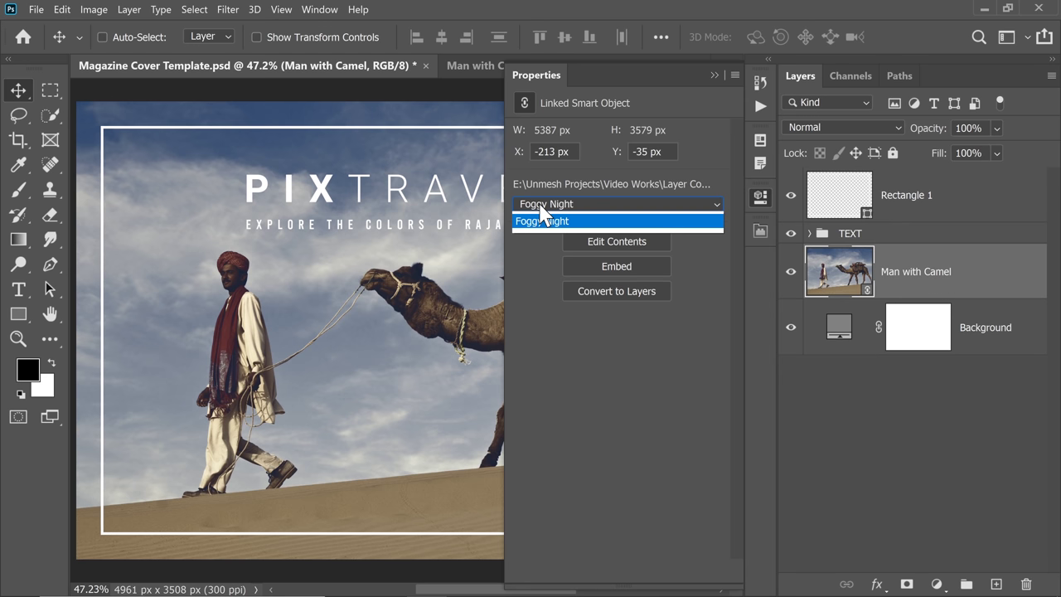
pyautogui.click(560, 304)
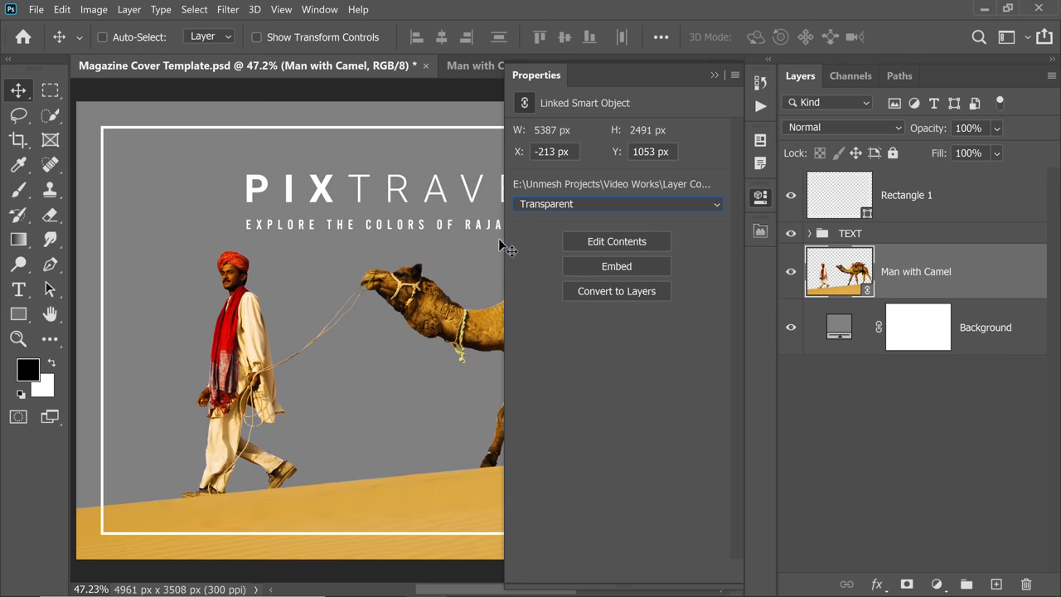
pyautogui.click(571, 206)
pyautogui.click(562, 277)
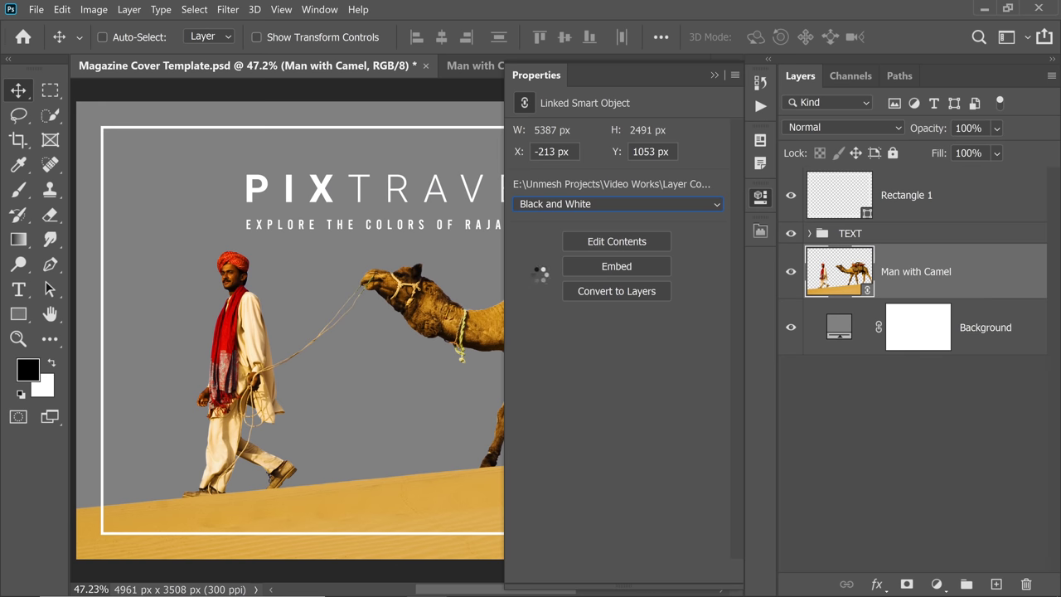
# Step: Delete the Man with Camel layer from the cover
pyautogui.click(571, 207)
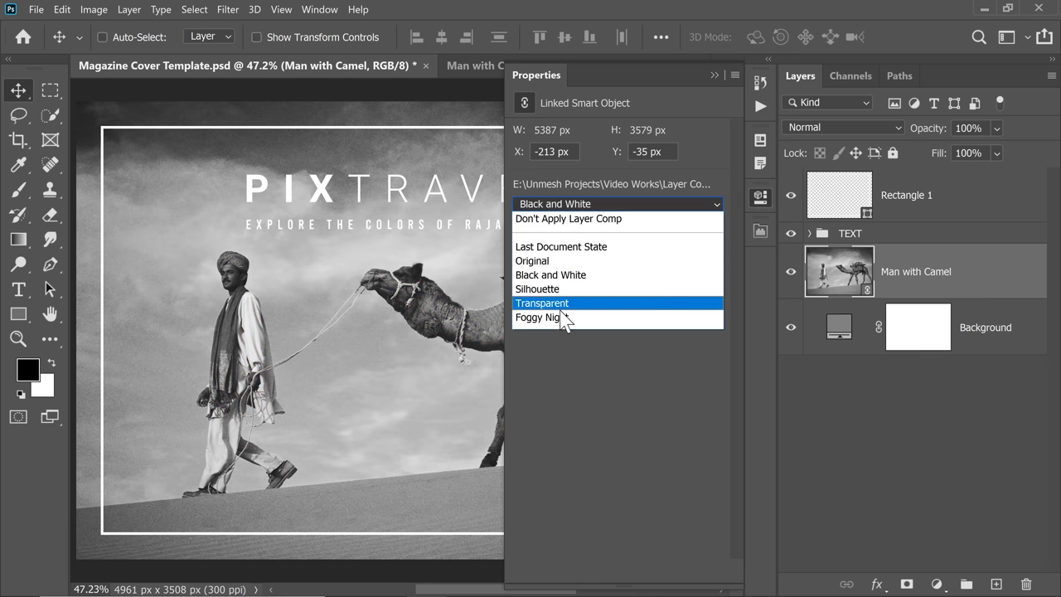
pyautogui.click(587, 361)
pyautogui.press('Delete')
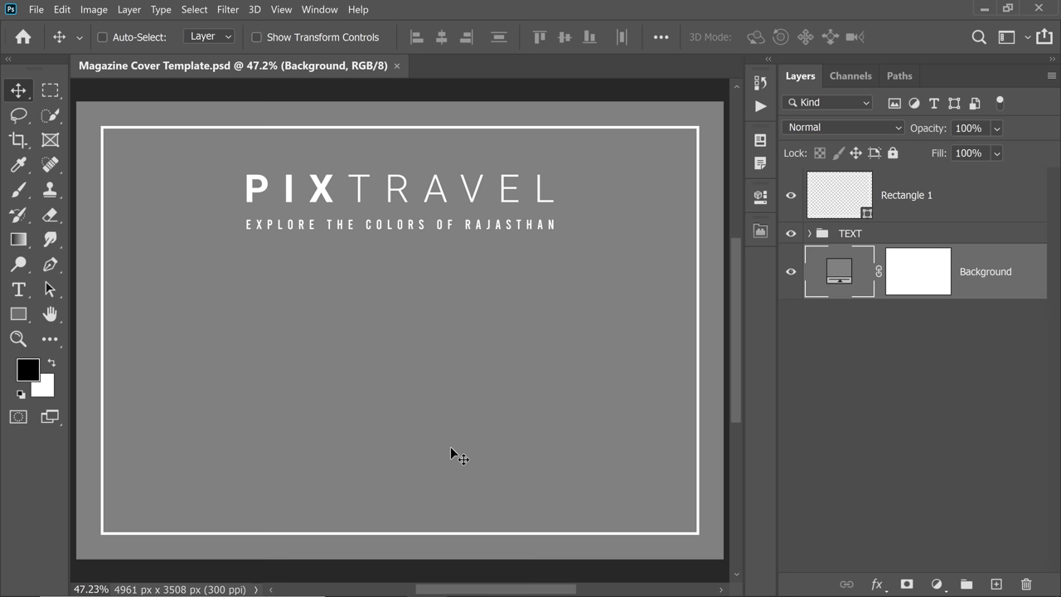
# Step: Place Man with Camel.psd into the cover as embedded content
pyautogui.click(36, 9)
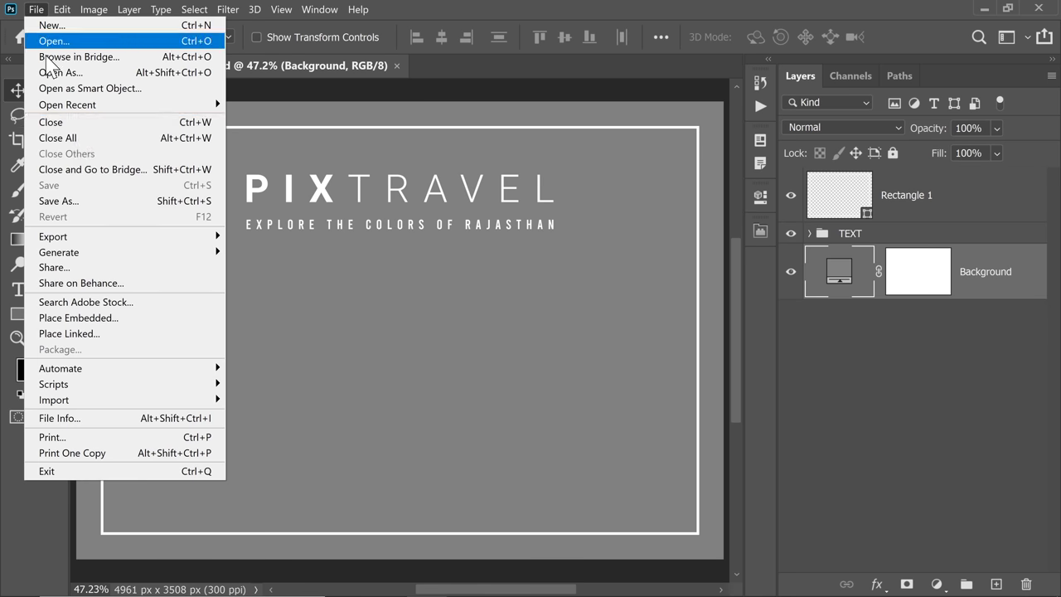
pyautogui.click(108, 320)
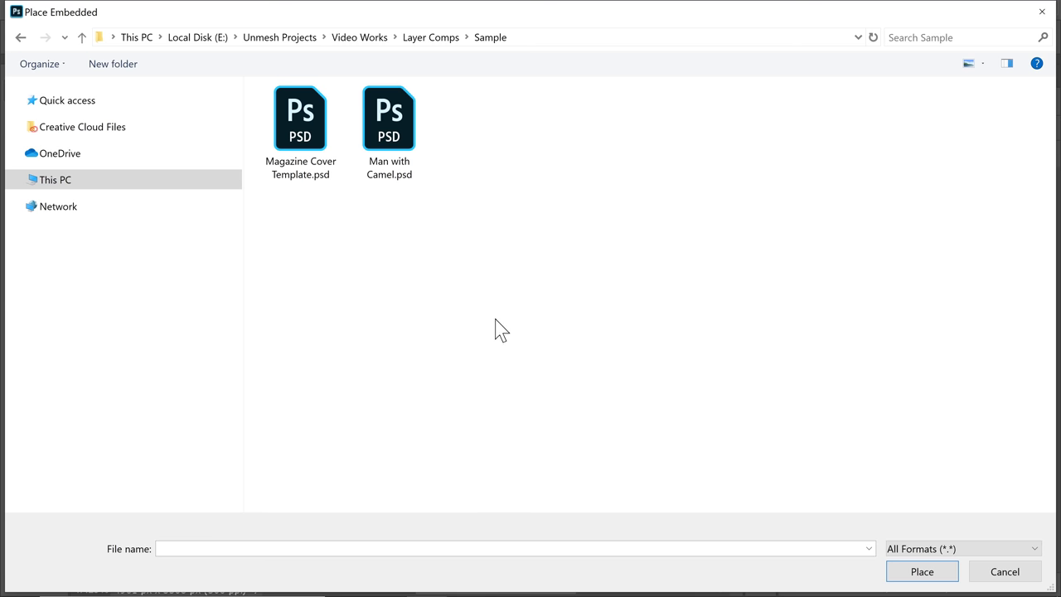
pyautogui.click(398, 166)
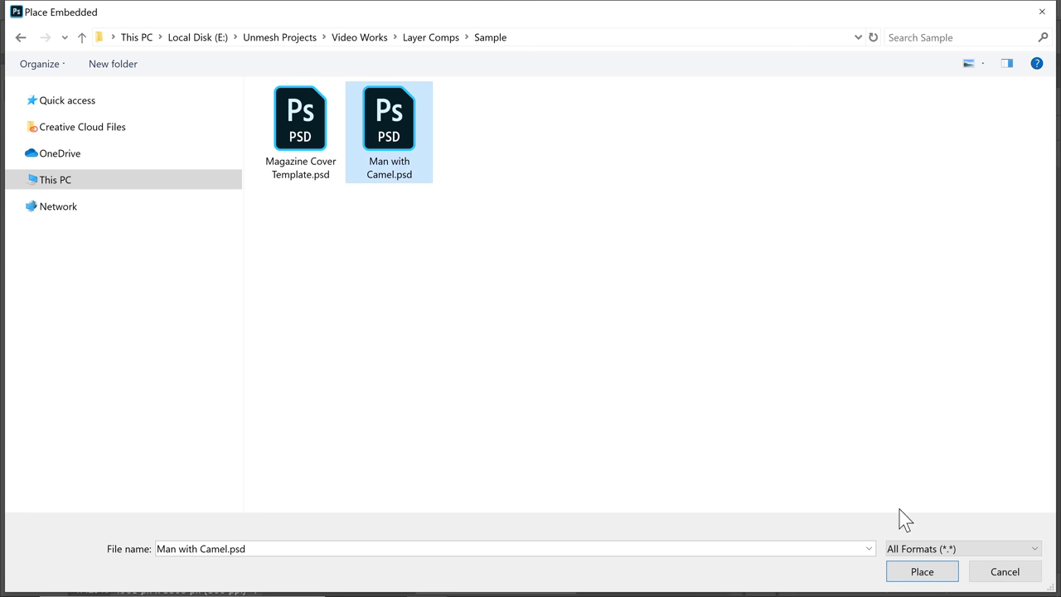
pyautogui.click(920, 572)
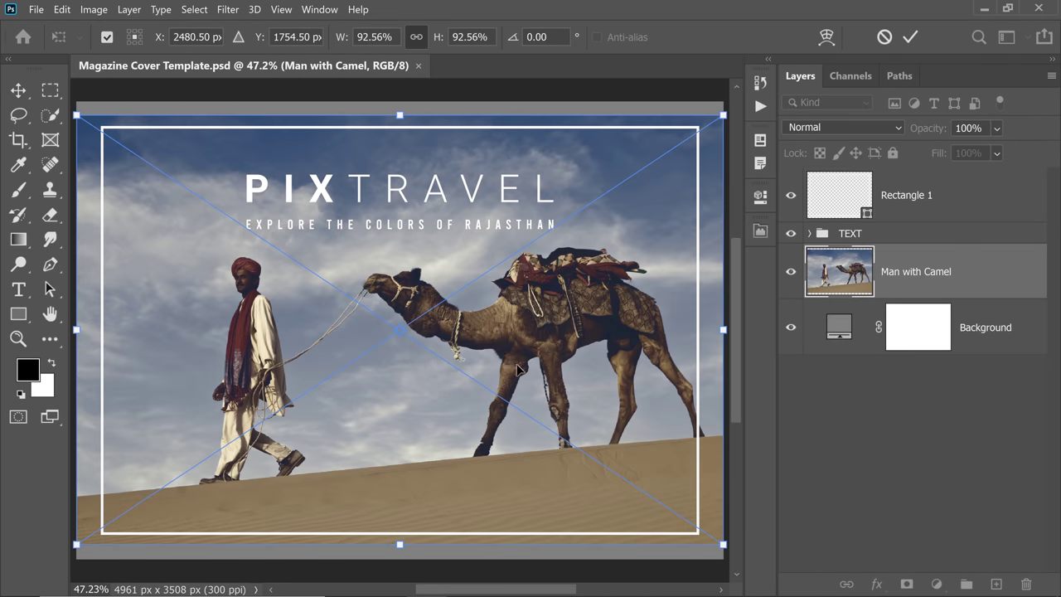
# Step: Enlarge the placed photo to fill the white frame and fit the cover on screen
pyautogui.scroll(-3, 517, 369)
pyautogui.moveTo(636, 472); pyautogui.dragTo(654, 489)
pyautogui.press('Return')
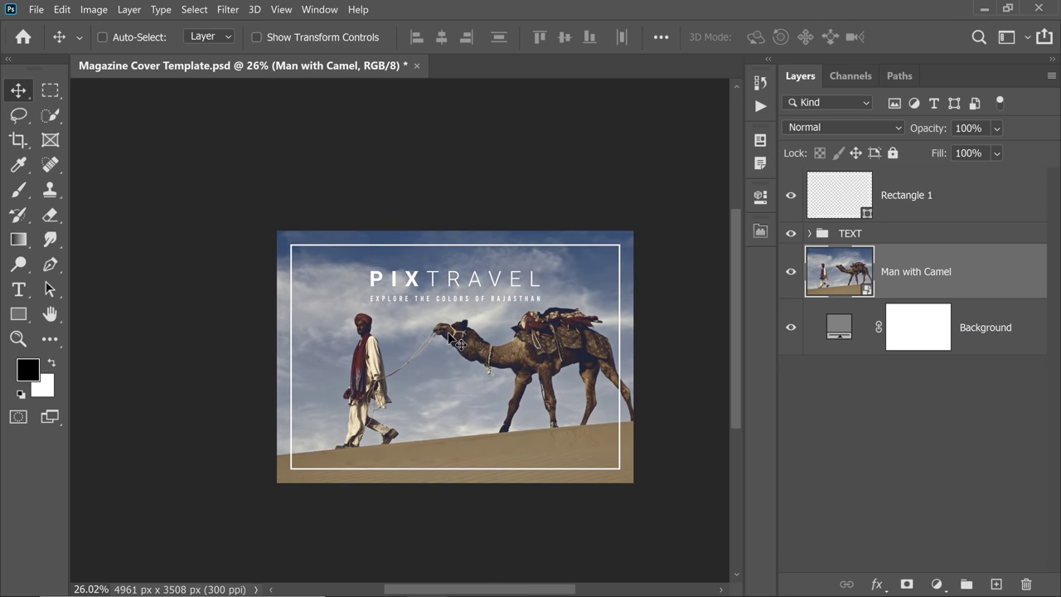
pyautogui.hotkey('ctrl', '0')
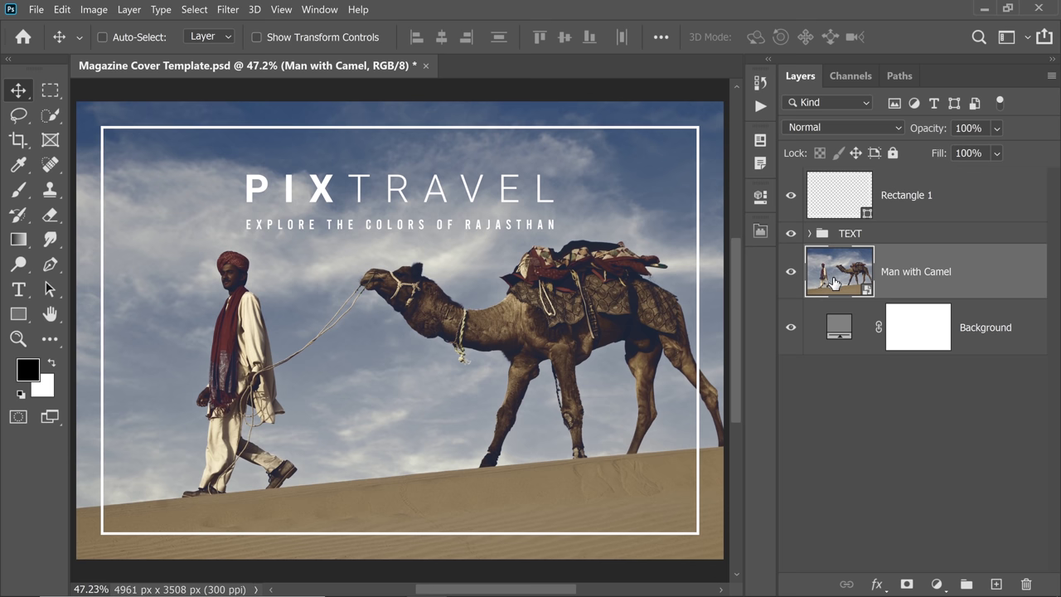
# Step: Check the embedded layer's Layer Comp list, then drag the Man with Camel layer to the trash
pyautogui.click(760, 197)
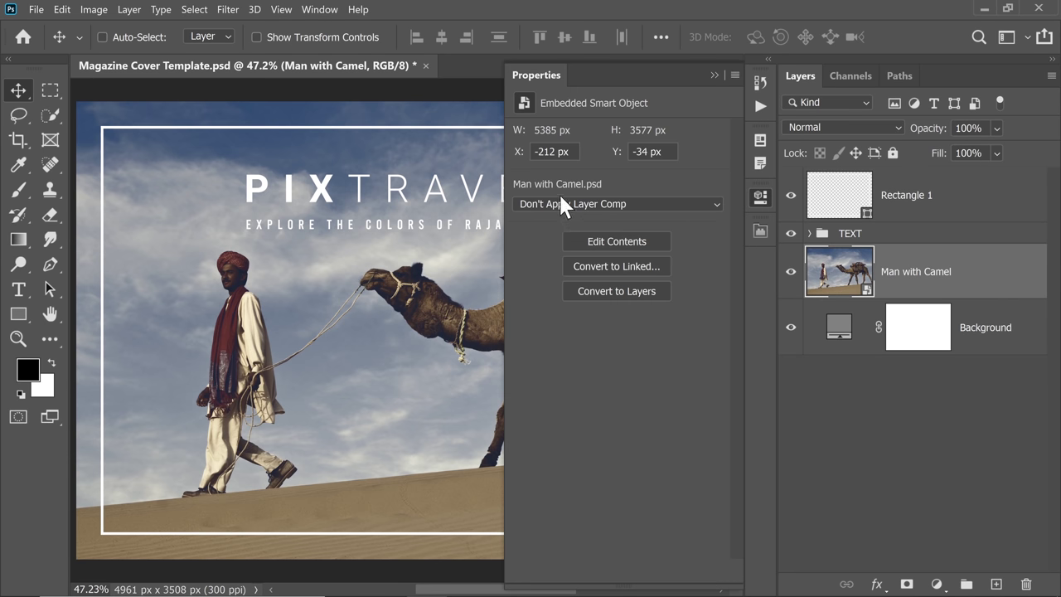
pyautogui.click(568, 207)
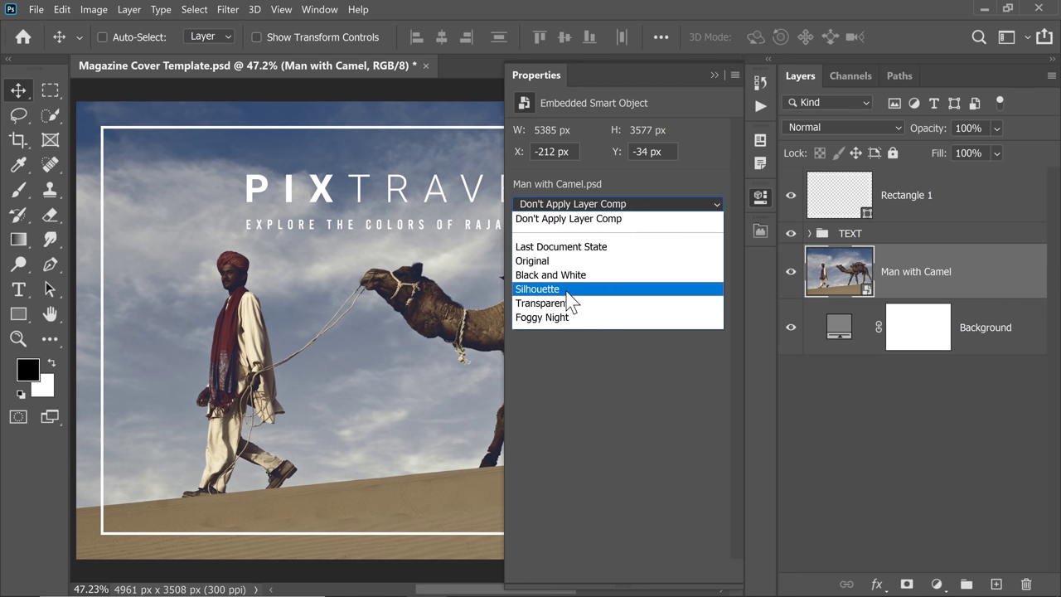
pyautogui.click(687, 396)
pyautogui.moveTo(911, 254); pyautogui.dragTo(1026, 584)
pyautogui.click(713, 76)
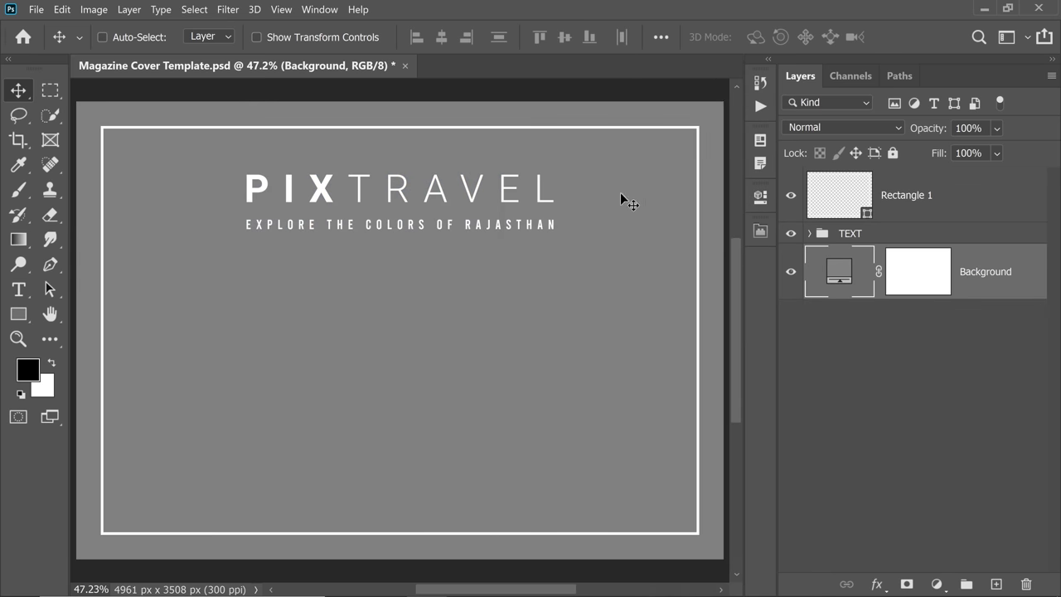
# Step: Drag Man with Camel.psd from the Sample folder onto the canvas, leaving Layer Comp unset
pyautogui.click(464, 584)
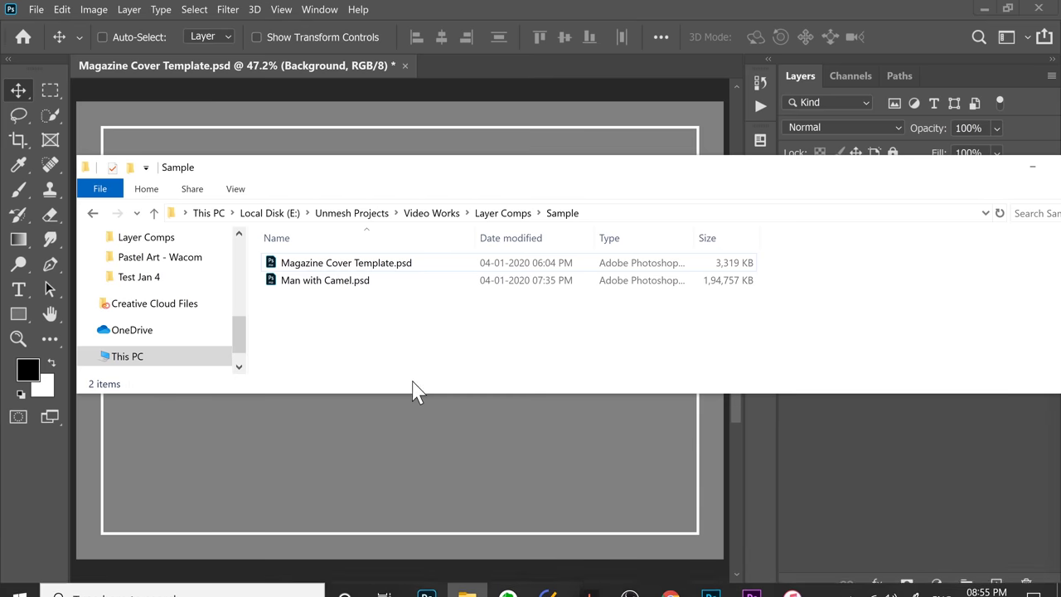
pyautogui.moveTo(332, 282); pyautogui.dragTo(419, 455)
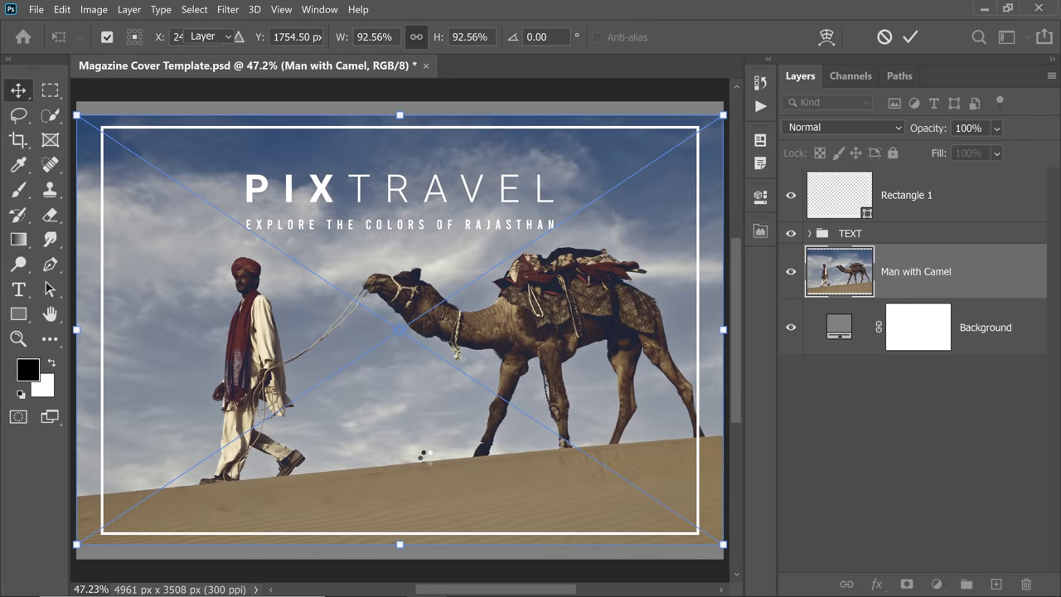
pyautogui.press('Return')
pyautogui.click(761, 199)
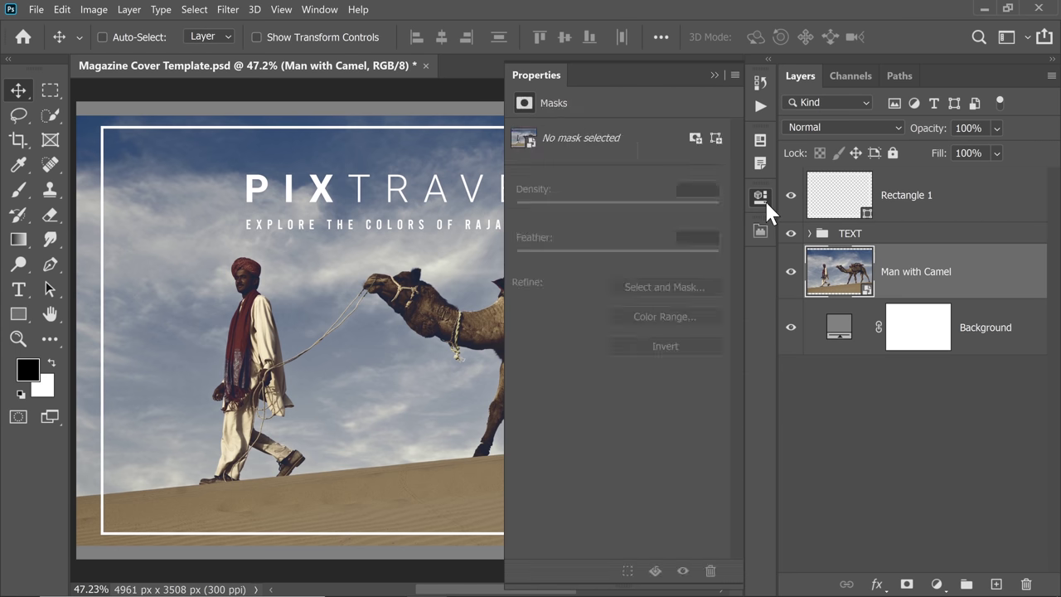
pyautogui.click(659, 205)
pyautogui.click(655, 388)
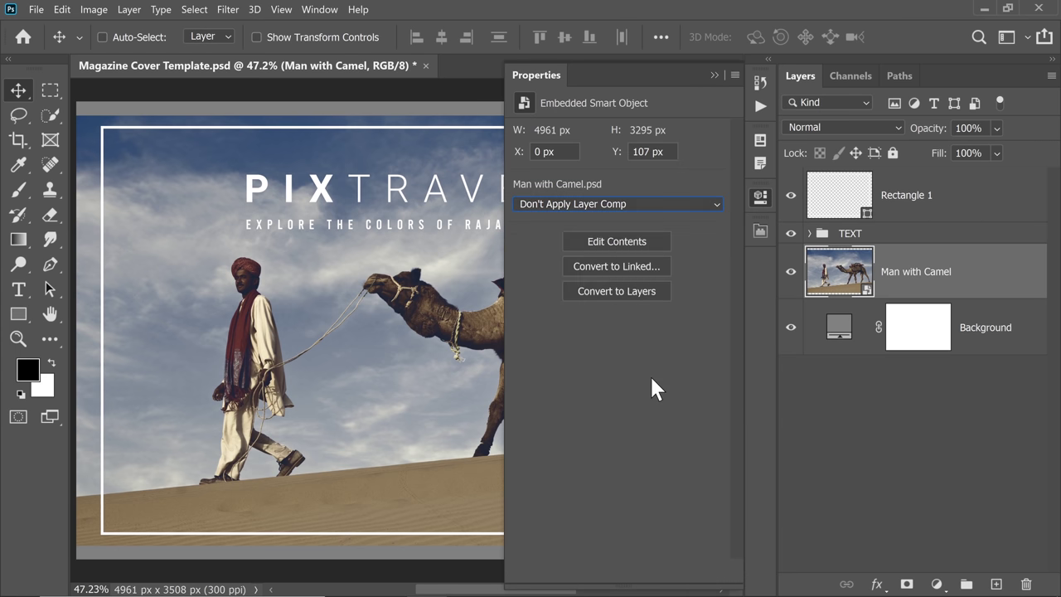